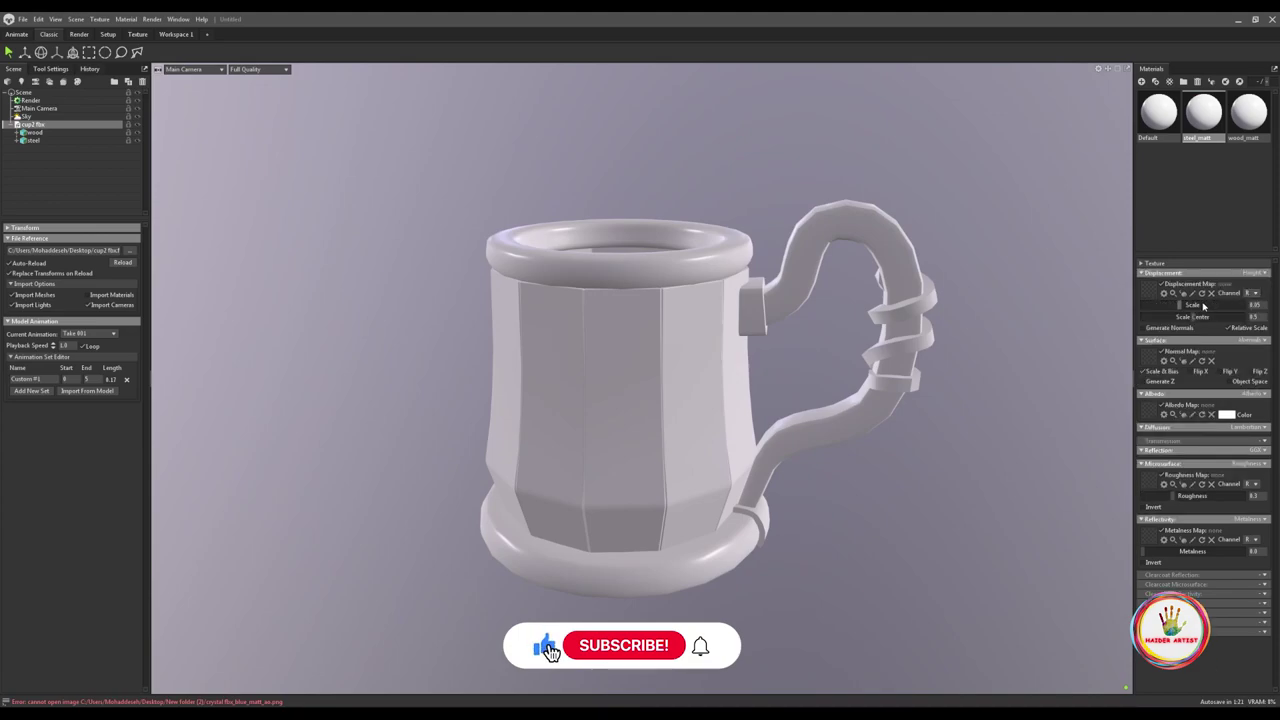
Enable height displacement and an occlusion map slot on the wood_matt material.
left_click(1248, 112)
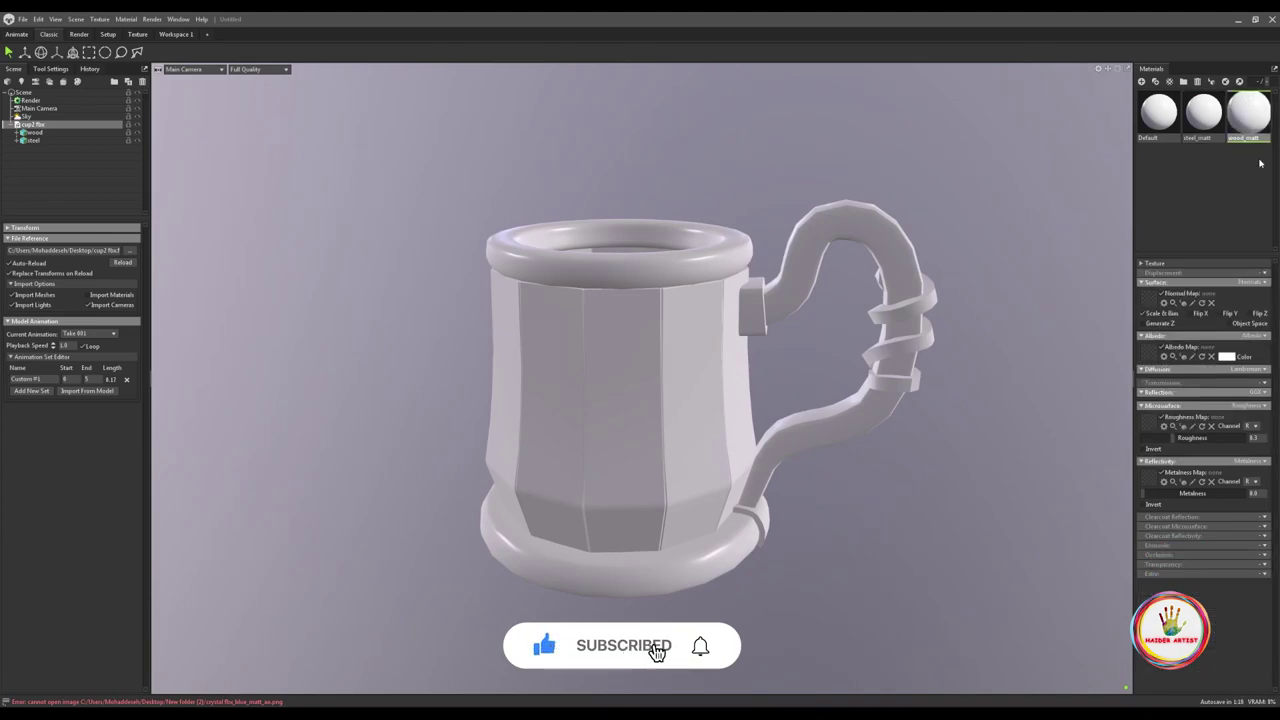
left_click(1263, 613)
left_click(1256, 634)
Assign the steel AO, base color, height, metallic, normal and roughness textures to the matching map slots of steel_matt.
left_click(1204, 116)
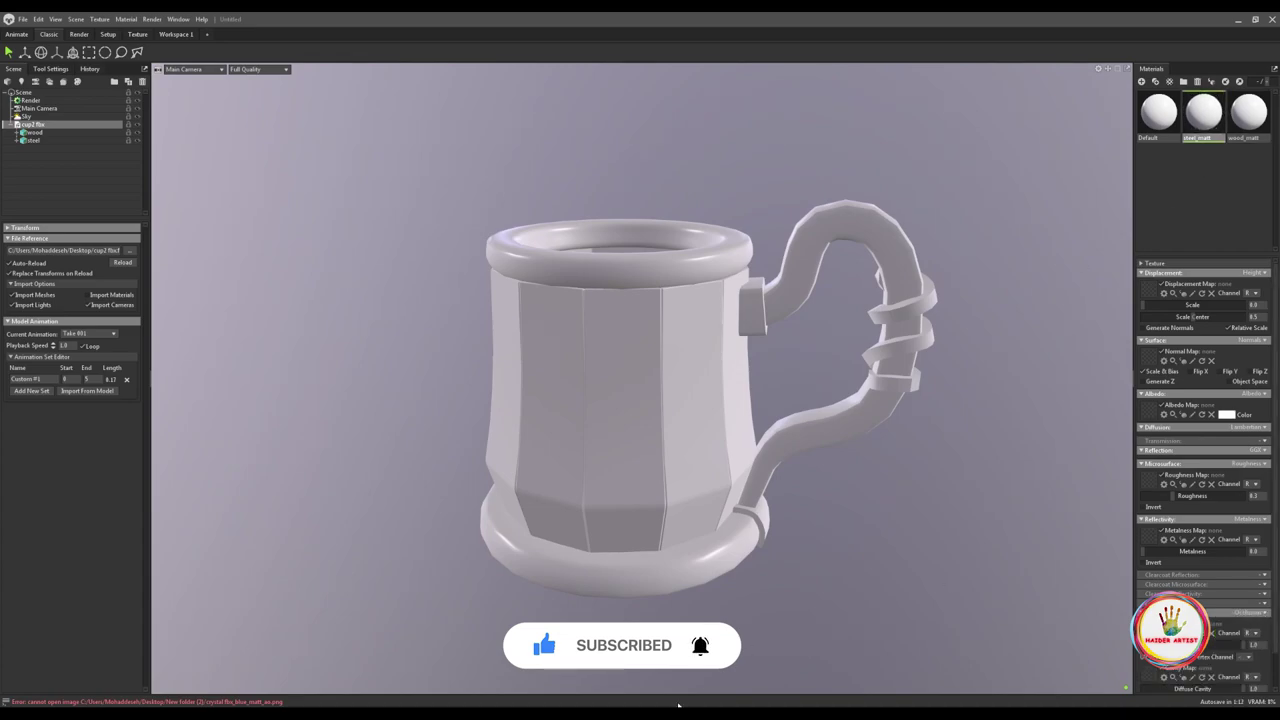
key("alt+Tab")
left_click_drag(714, 190, 1149, 630)
left_click_drag(771, 185, 1152, 413)
left_click_drag(830, 193, 1150, 294)
left_click_drag(890, 209, 1148, 536)
left_click_drag(945, 195, 1143, 351)
left_click_drag(1004, 200, 1151, 481)
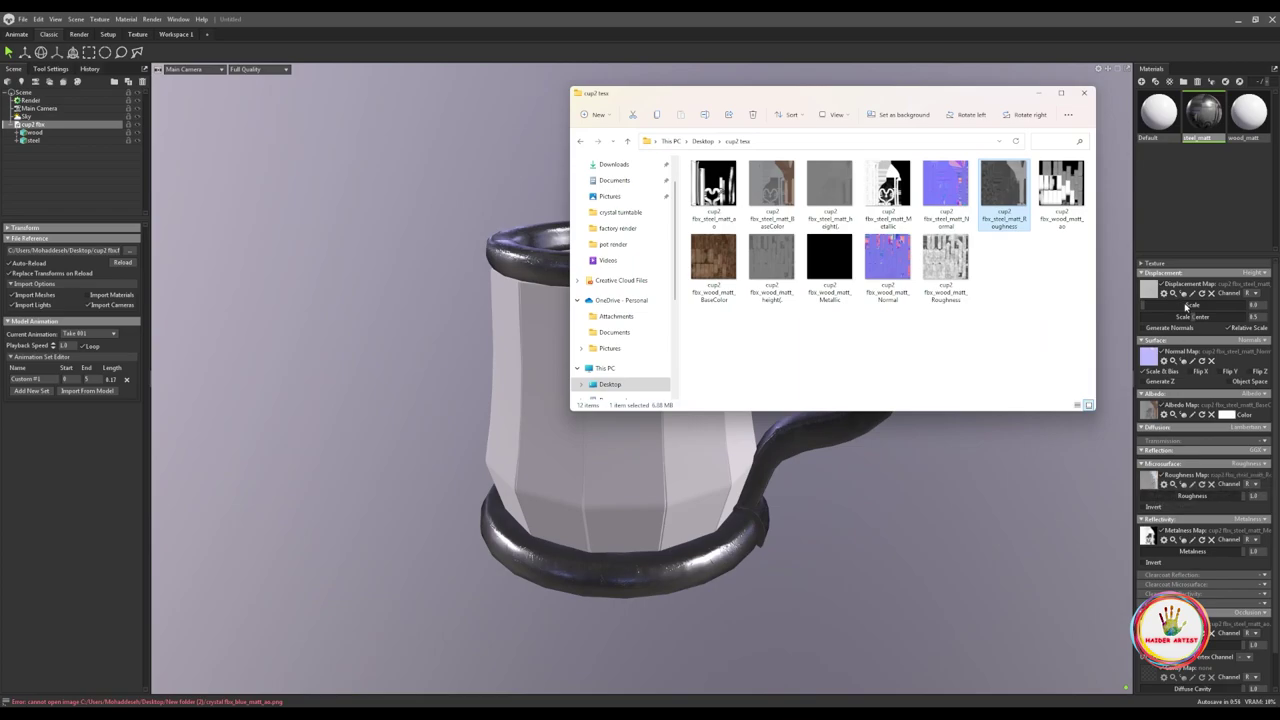
Assign the wood AO, base color, height, metallic, normal and roughness textures to the matching map slots of wood_matt.
left_click(1240, 128)
key("alt+Tab")
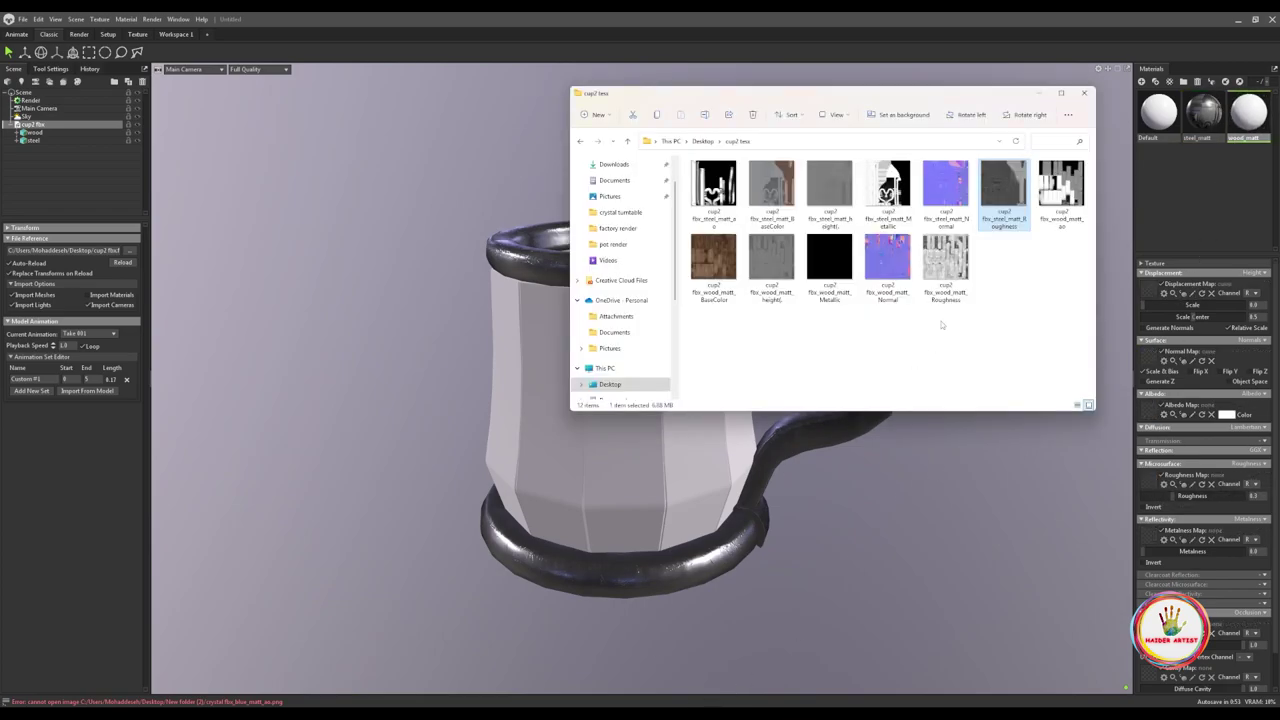
left_click(1051, 203)
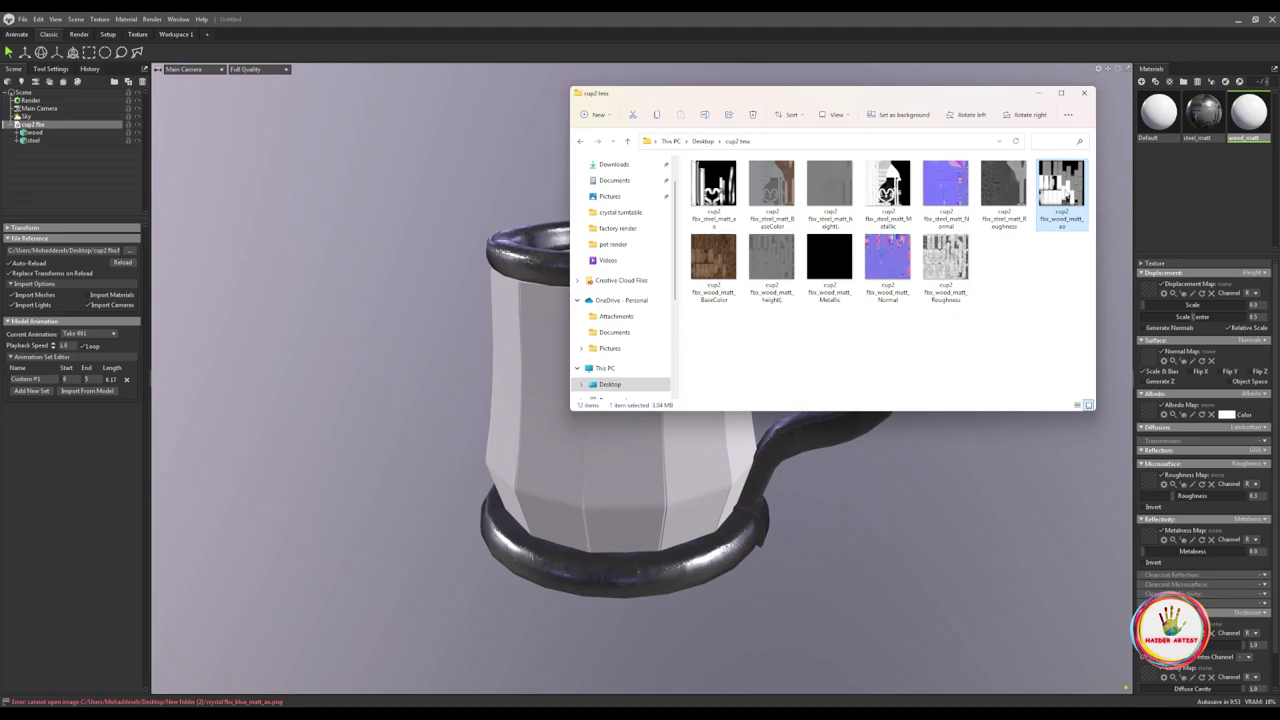
left_click_drag(711, 265, 1151, 414)
left_click_drag(771, 262, 1151, 292)
left_click_drag(829, 262, 1153, 541)
left_click_drag(885, 262, 1149, 357)
left_click_drag(940, 262, 1148, 478)
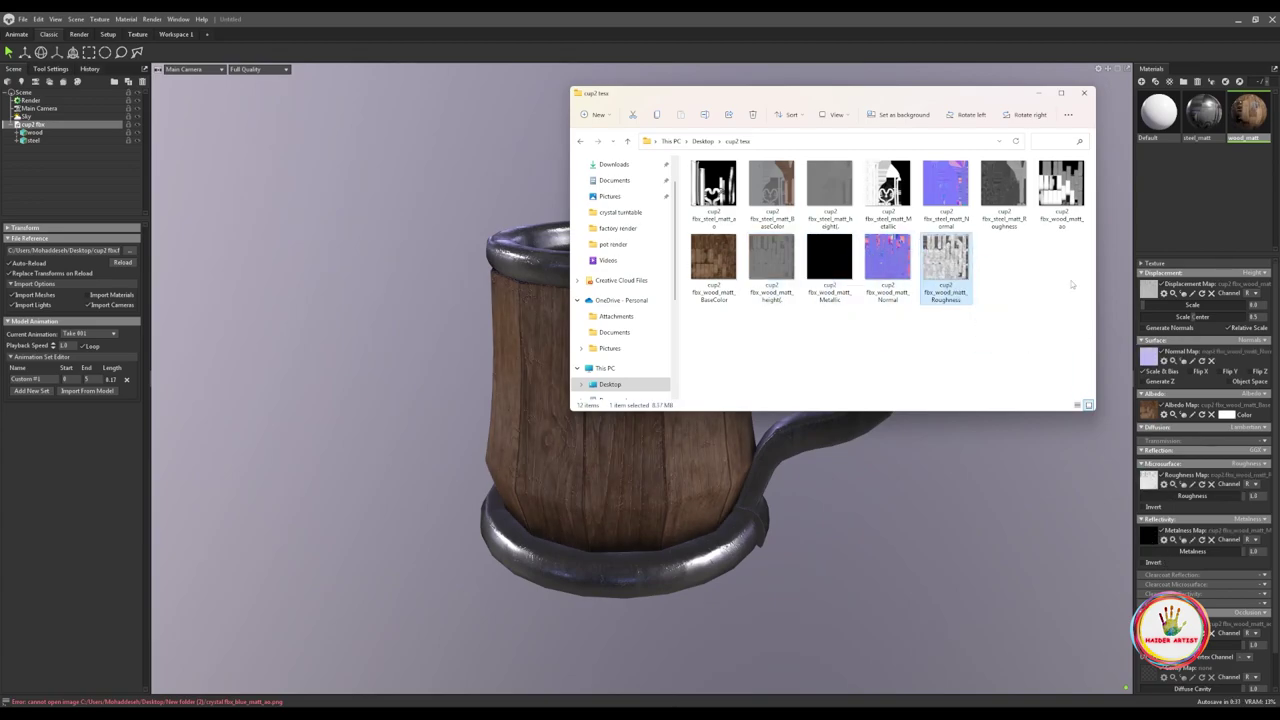
left_click(1084, 94)
Add a shadow catcher to the scene.
right_click(76, 189)
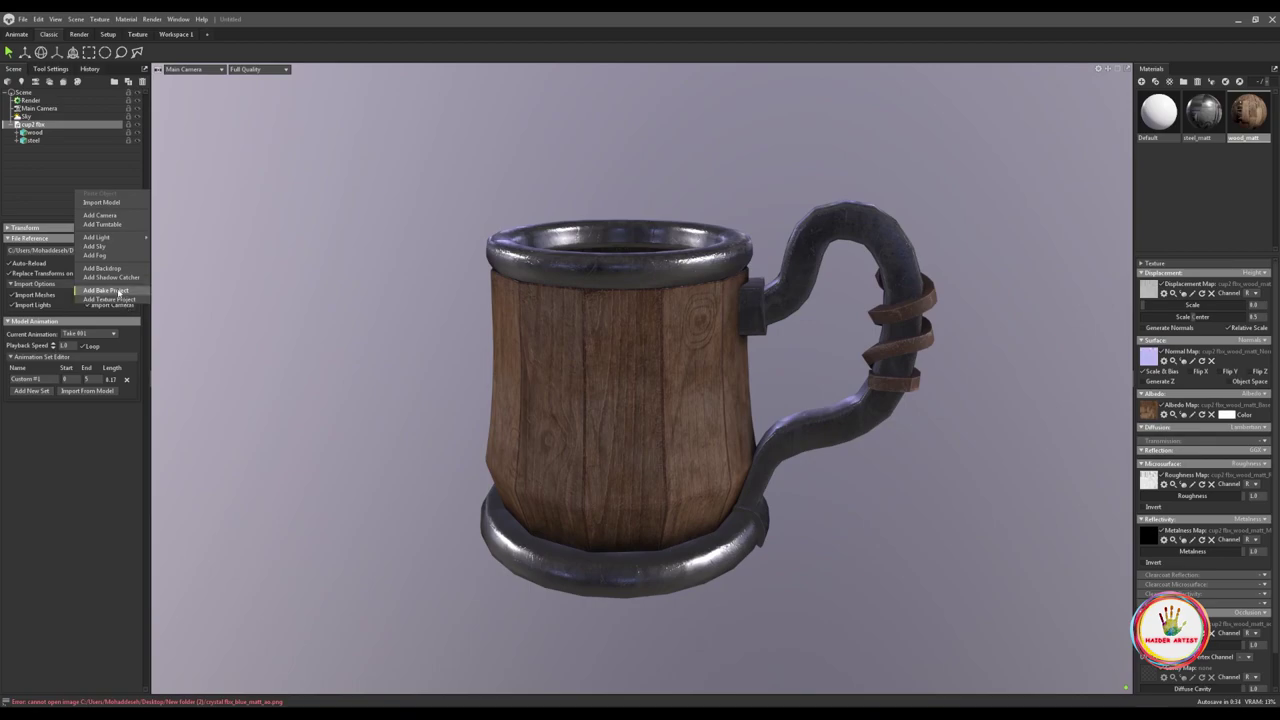
left_click(116, 279)
Set the sky's backdrop mode to Color.
left_click(37, 118)
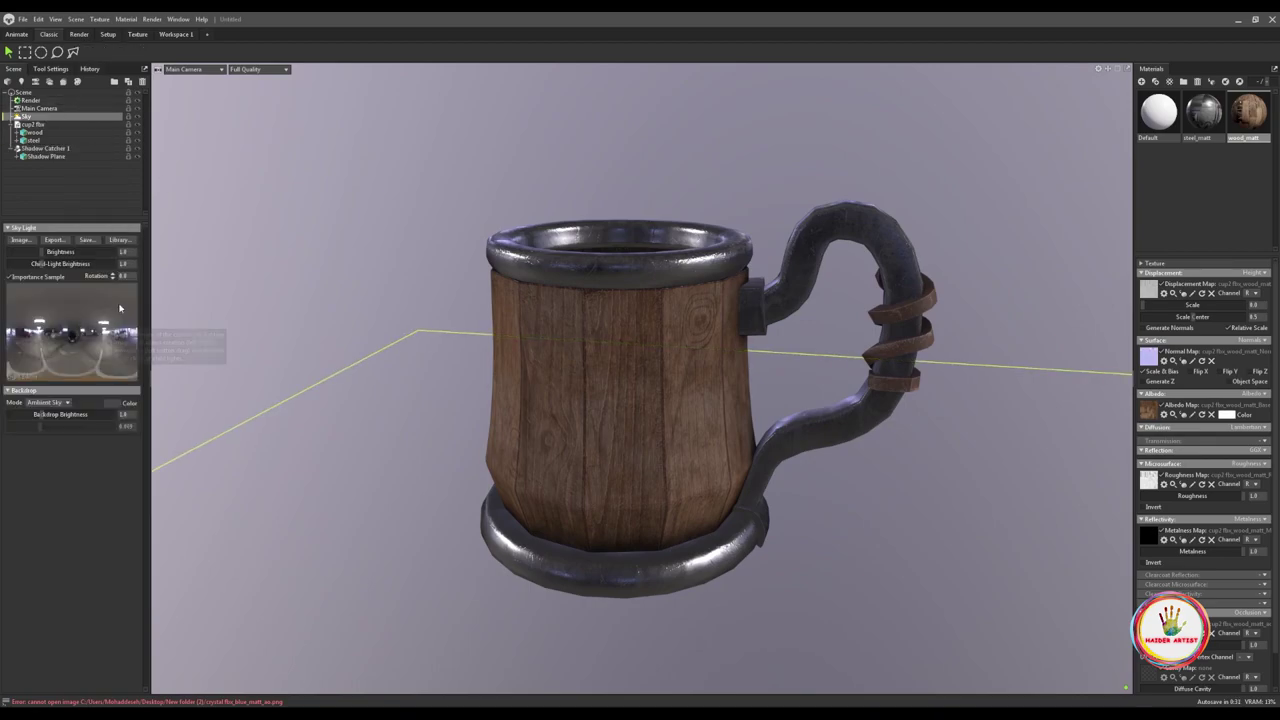
left_click(114, 404)
left_click_drag(564, 371, 520, 398)
left_click(744, 300)
left_click(46, 403)
left_click(44, 420)
left_click(58, 403)
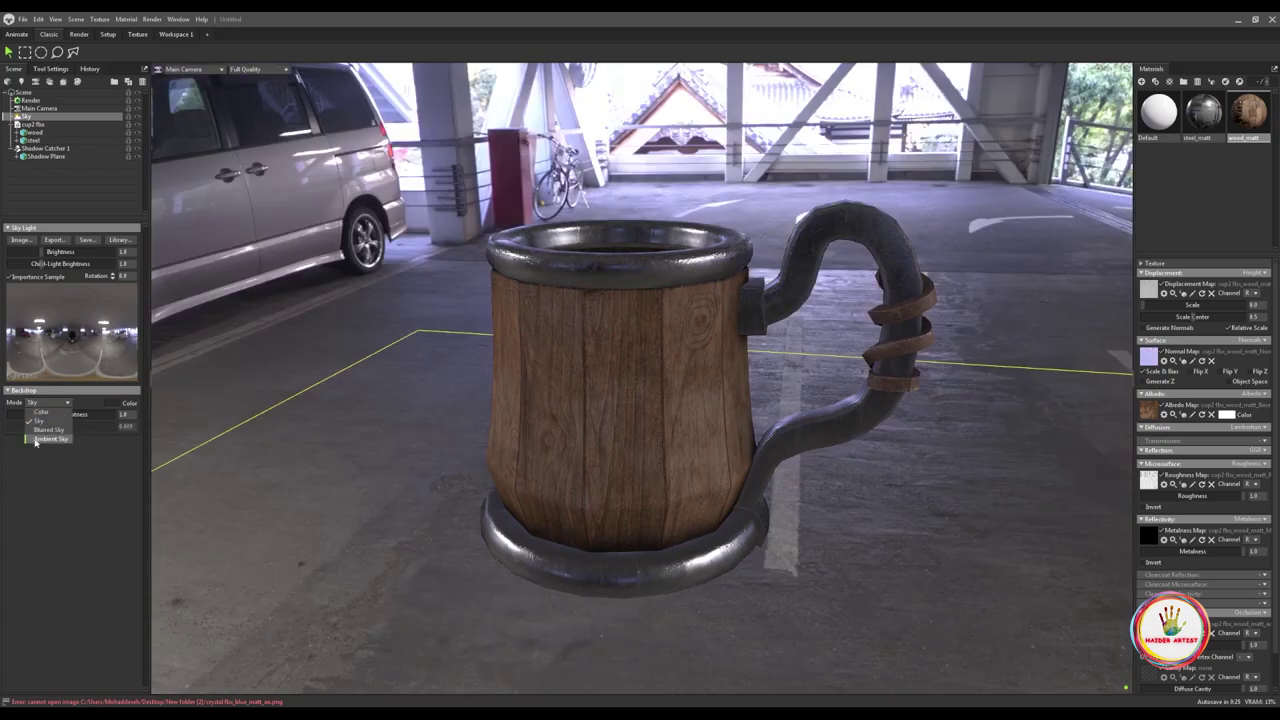
left_click(39, 413)
Pick a dark grey for the sky's backdrop colour and accept it.
left_click_drag(660, 442, 641, 420)
scroll(641, 420, "up", 1)
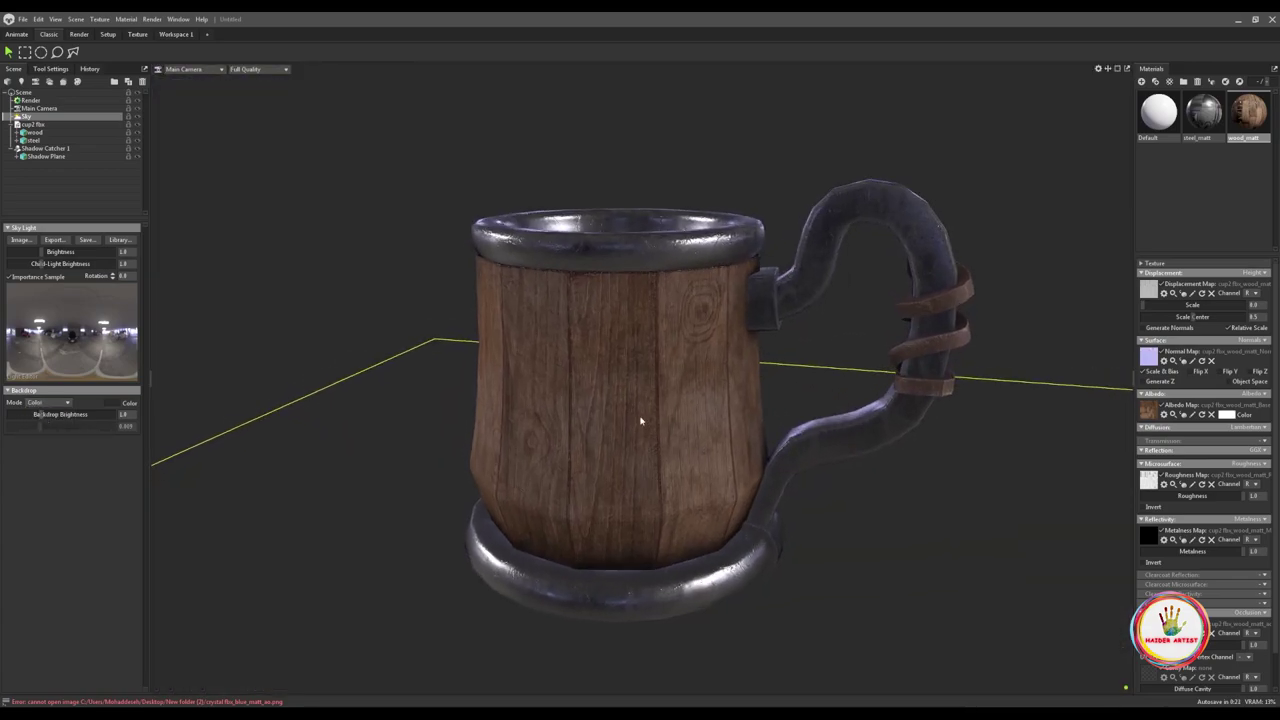
left_click(130, 402)
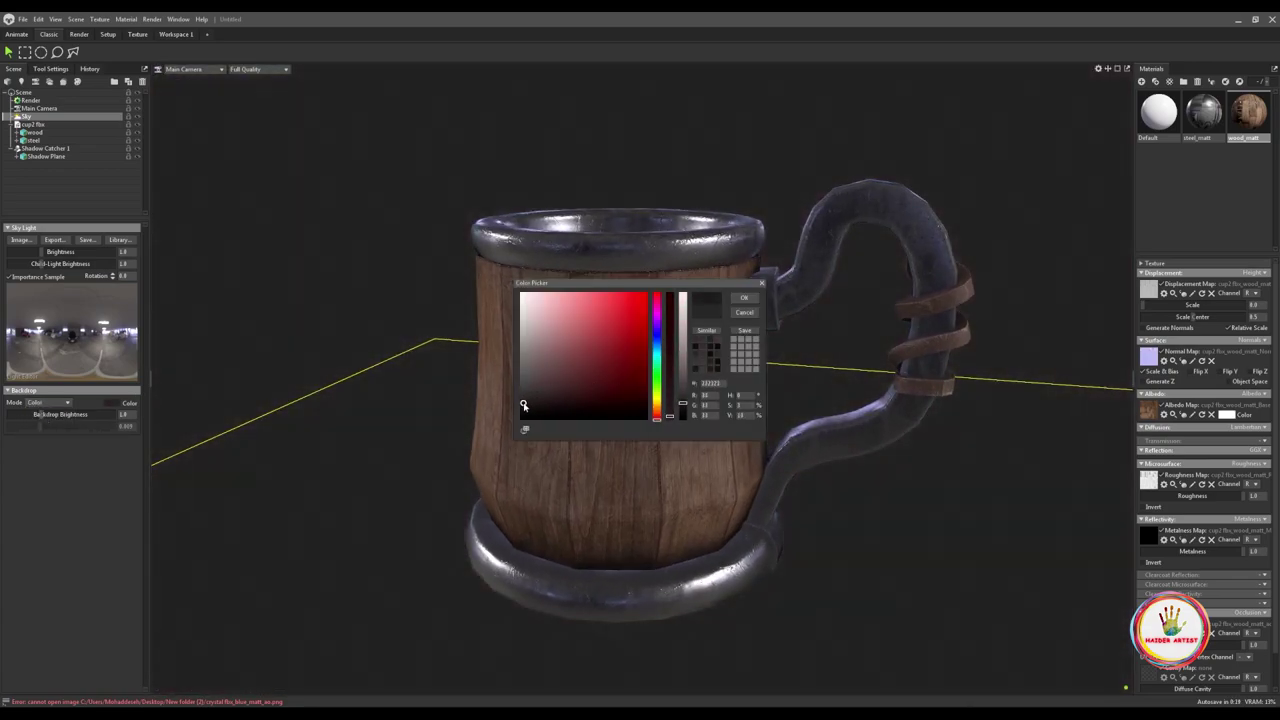
left_click(745, 295)
left_click_drag(496, 334, 561, 386)
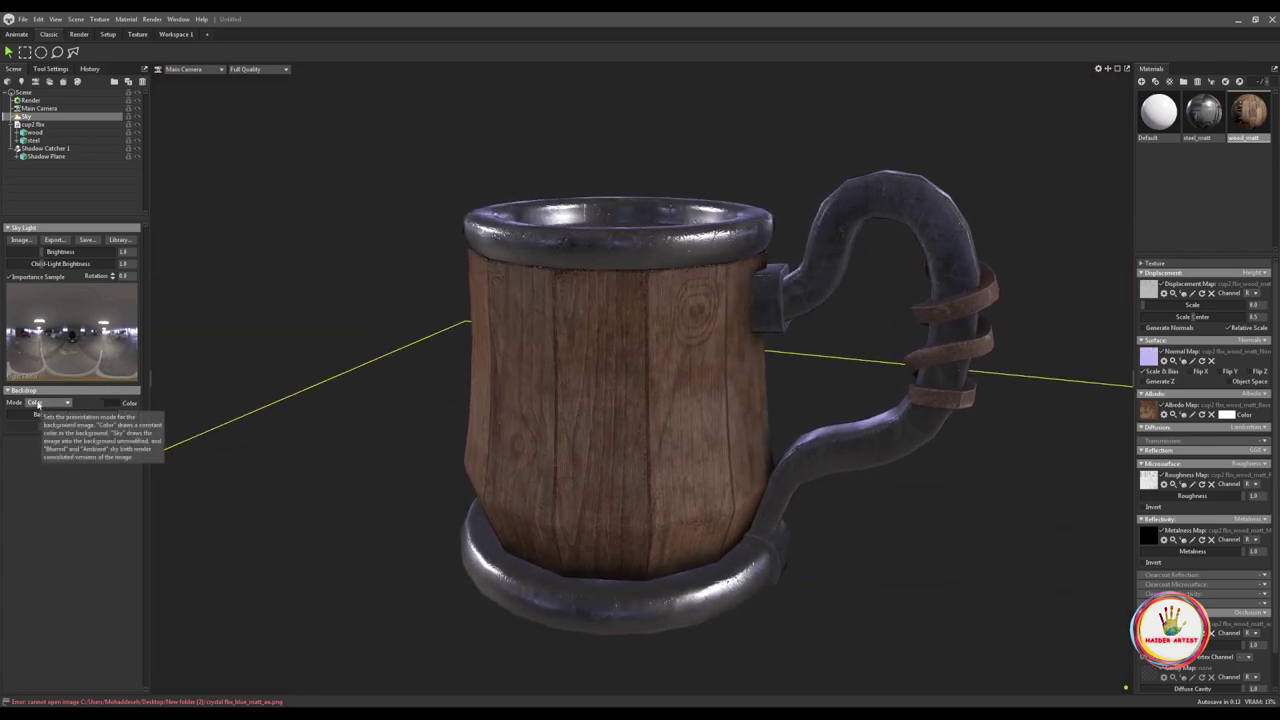
Load the Bridge Oakland Bay sky from the library as the scene's environment lighting.
left_click(122, 240)
scroll(385, 335, "down", 5)
double_click(402, 342)
double_click(300, 341)
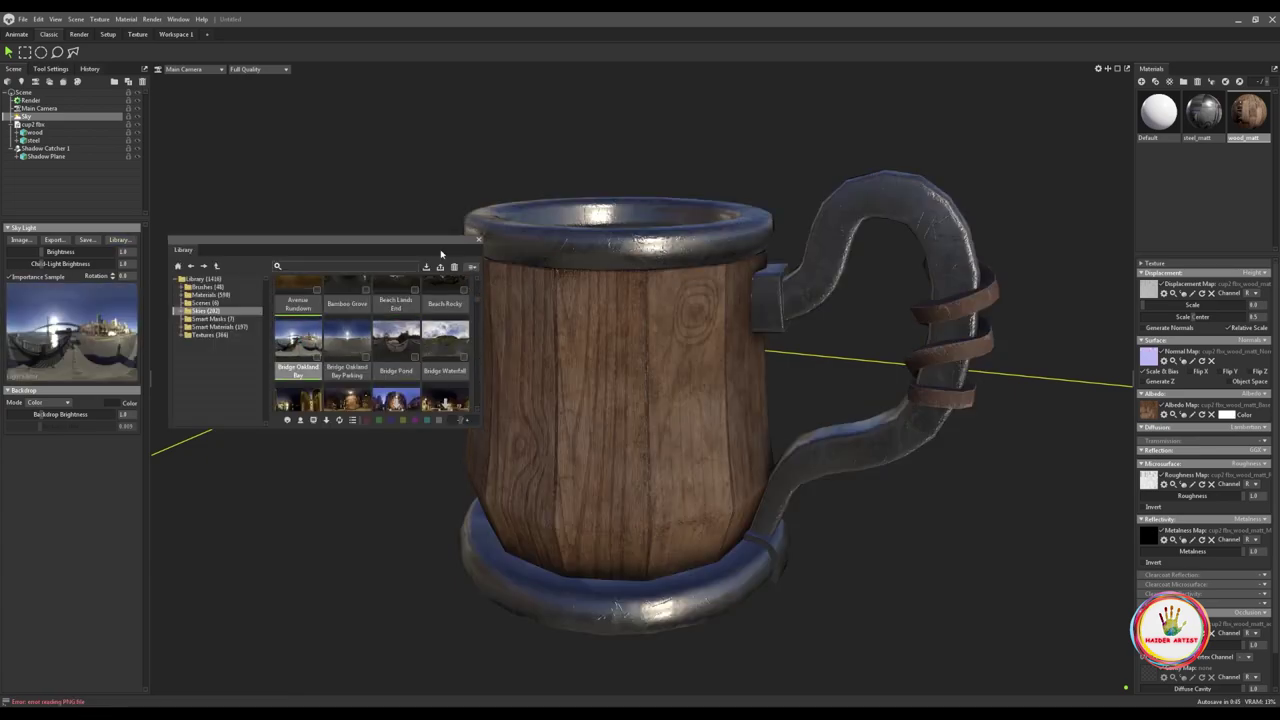
left_click(478, 242)
Rotate the sky environment around the mug and add a first sky light on the sky image.
left_click_drag(814, 521, 694, 559, "shift")
left_click(99, 317)
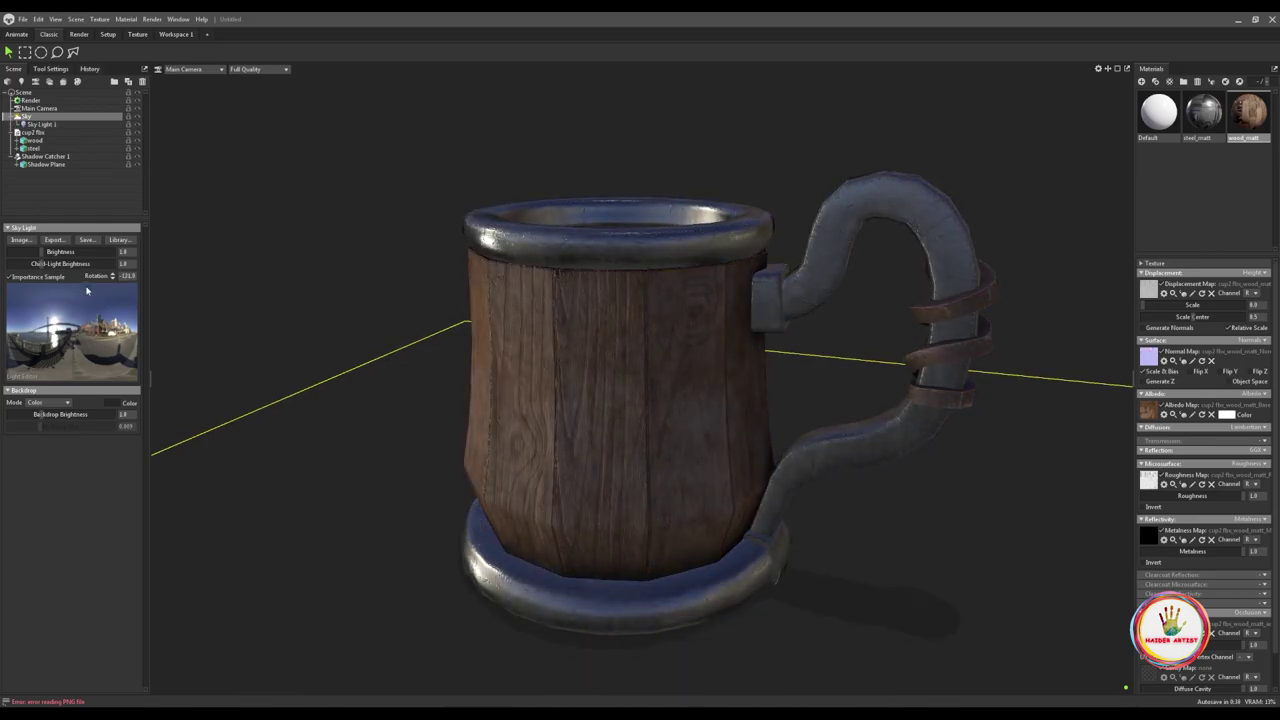
Give Sky Light 1 a pale warm yellow colour and raise its brightness.
left_click(42, 124)
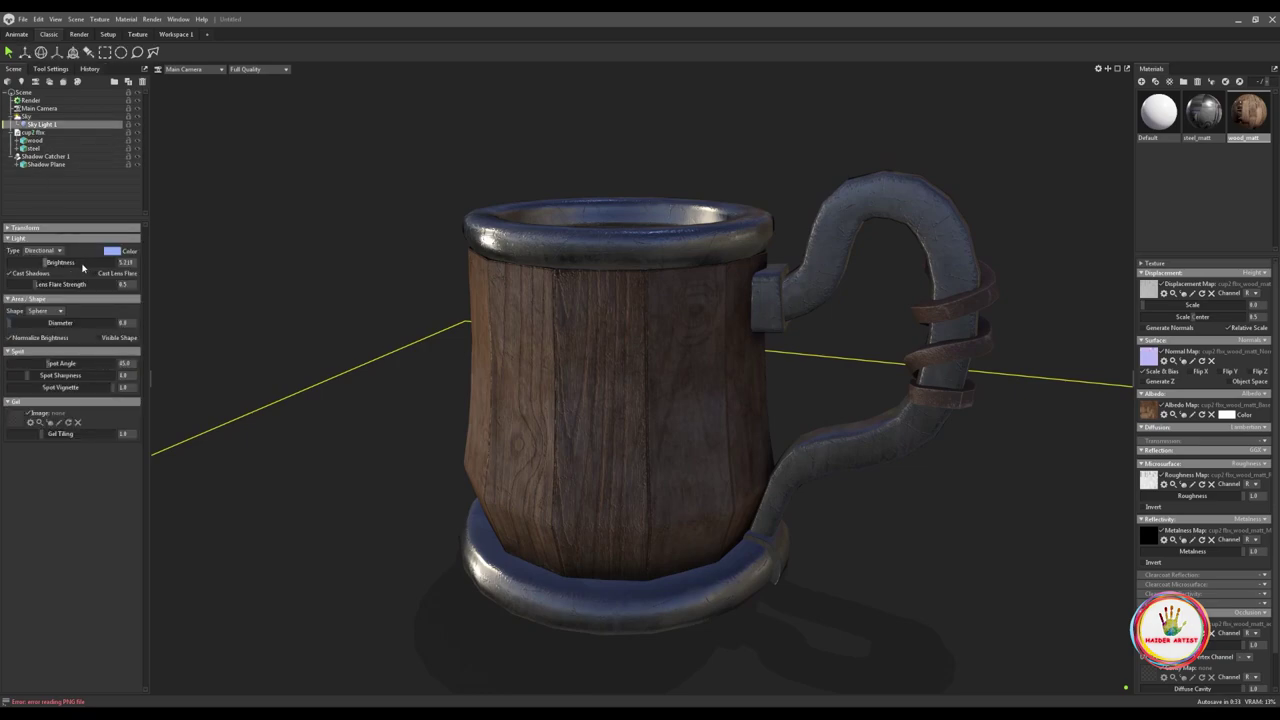
left_click(114, 253)
left_click(657, 399)
left_click_drag(658, 407, 658, 402)
left_click(744, 298)
left_click_drag(45, 262, 58, 260)
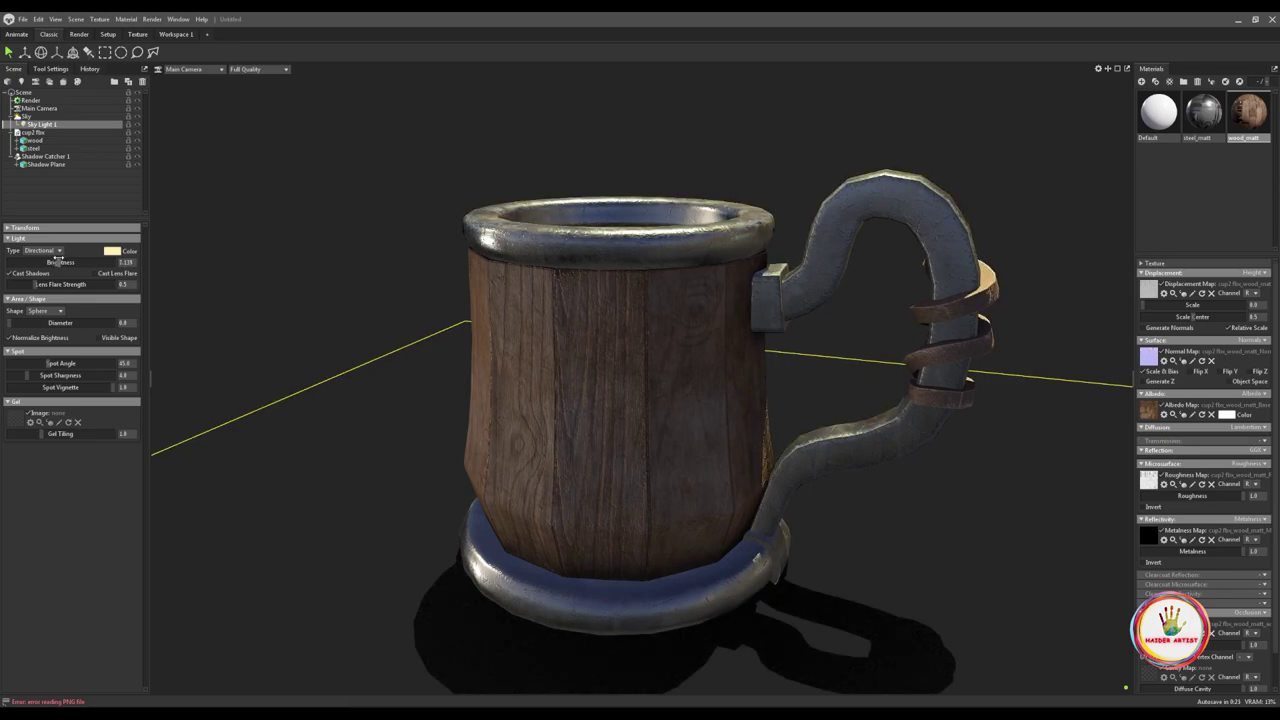
Add a second sky light near the horizon at the right edge of the sky image and adjust its brightness.
left_click(32, 117)
left_click(74, 333)
left_click_drag(85, 334, 125, 352)
left_click(42, 132)
left_click_drag(50, 262, 52, 262)
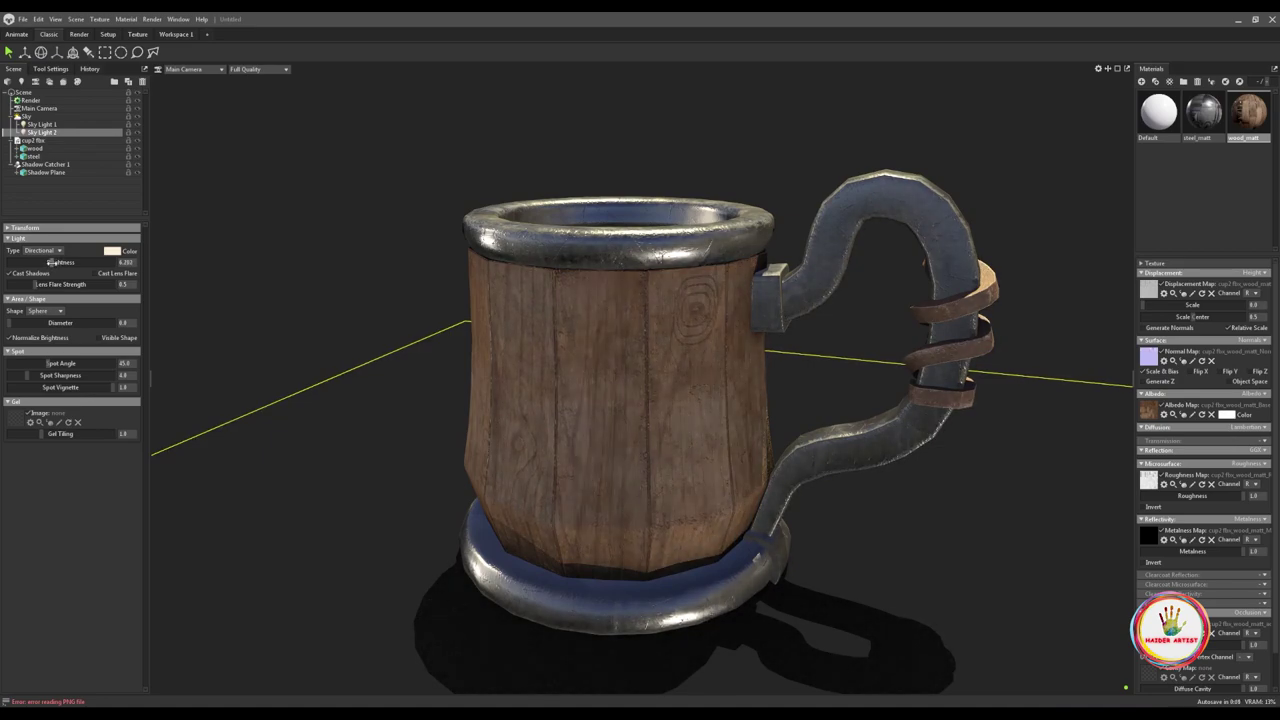
Set the main camera's tone mapping to ACES and raise the exposure and contrast.
left_click(26, 116)
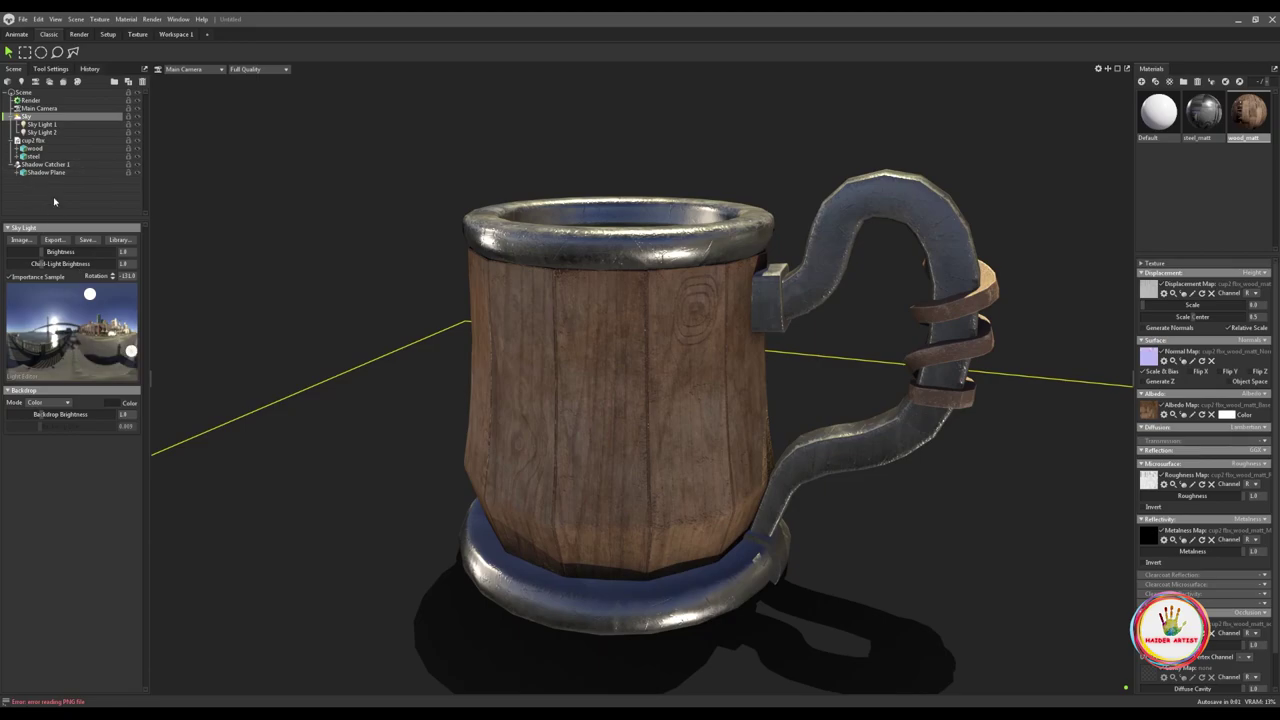
left_click(38, 108)
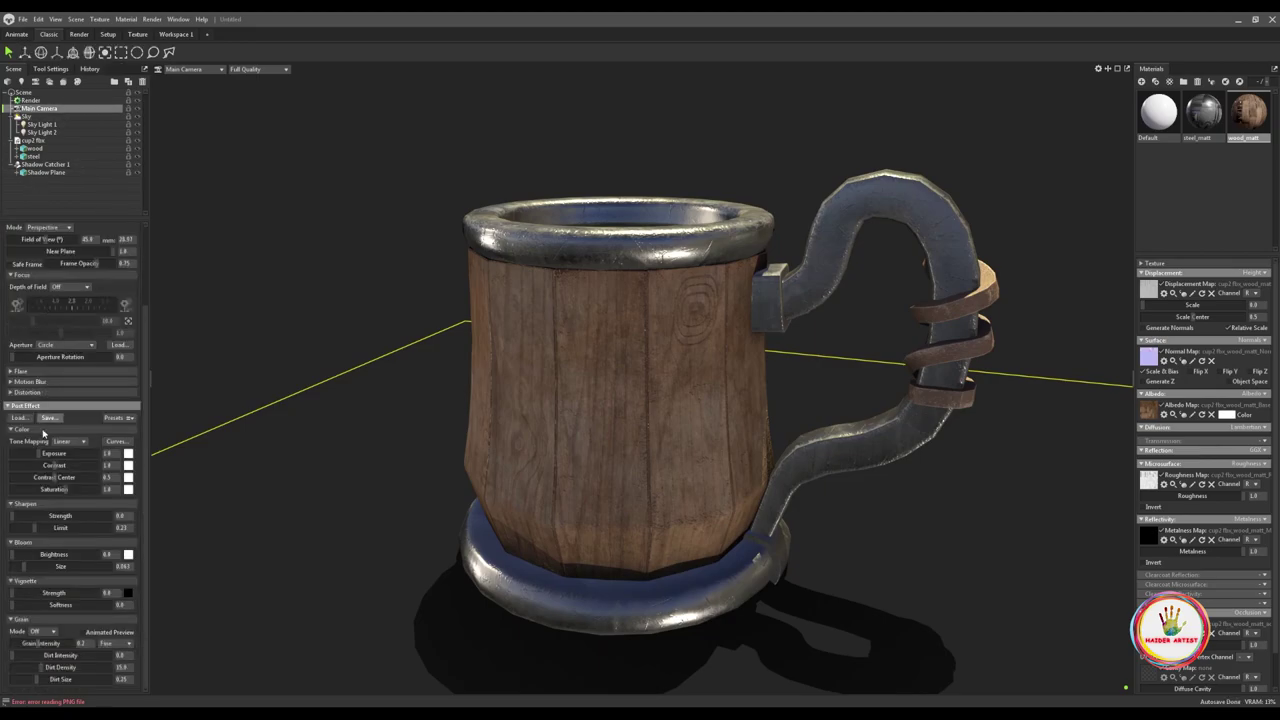
left_click(65, 443)
left_click(66, 477)
left_click_drag(40, 454, 48, 453)
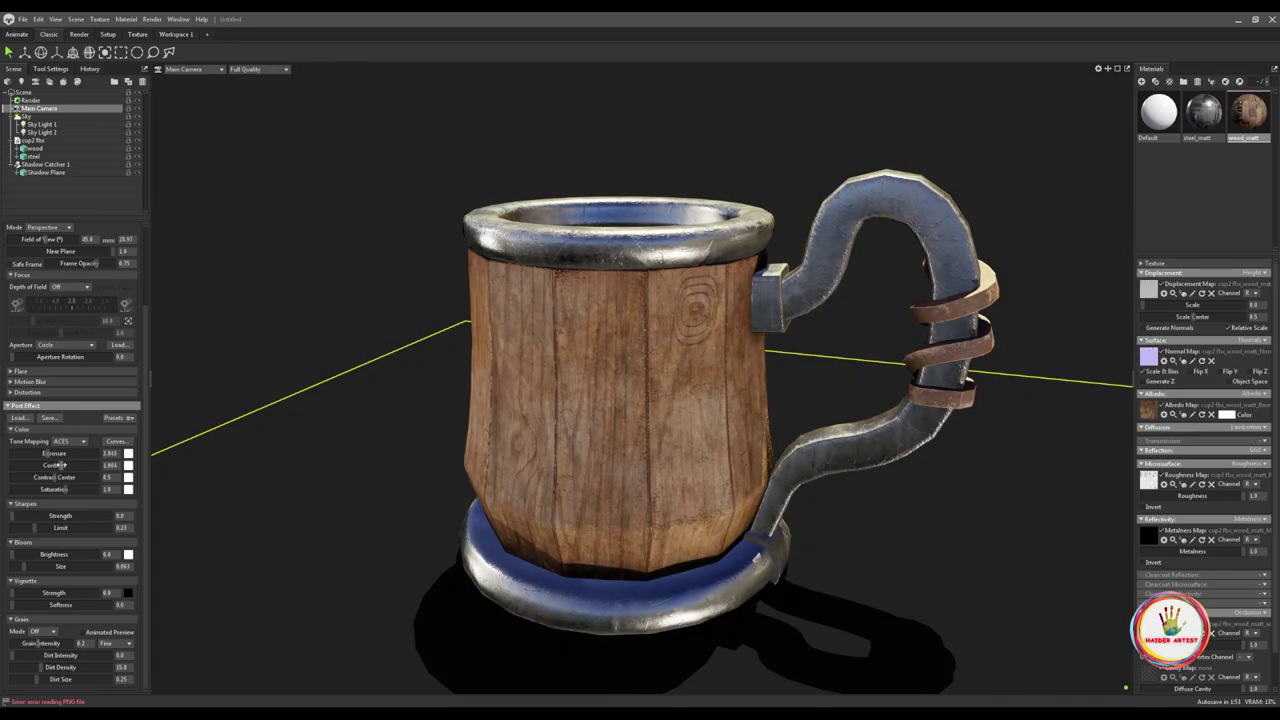
Enable the safe frame for the main camera.
scroll(54, 460, "up", 2)
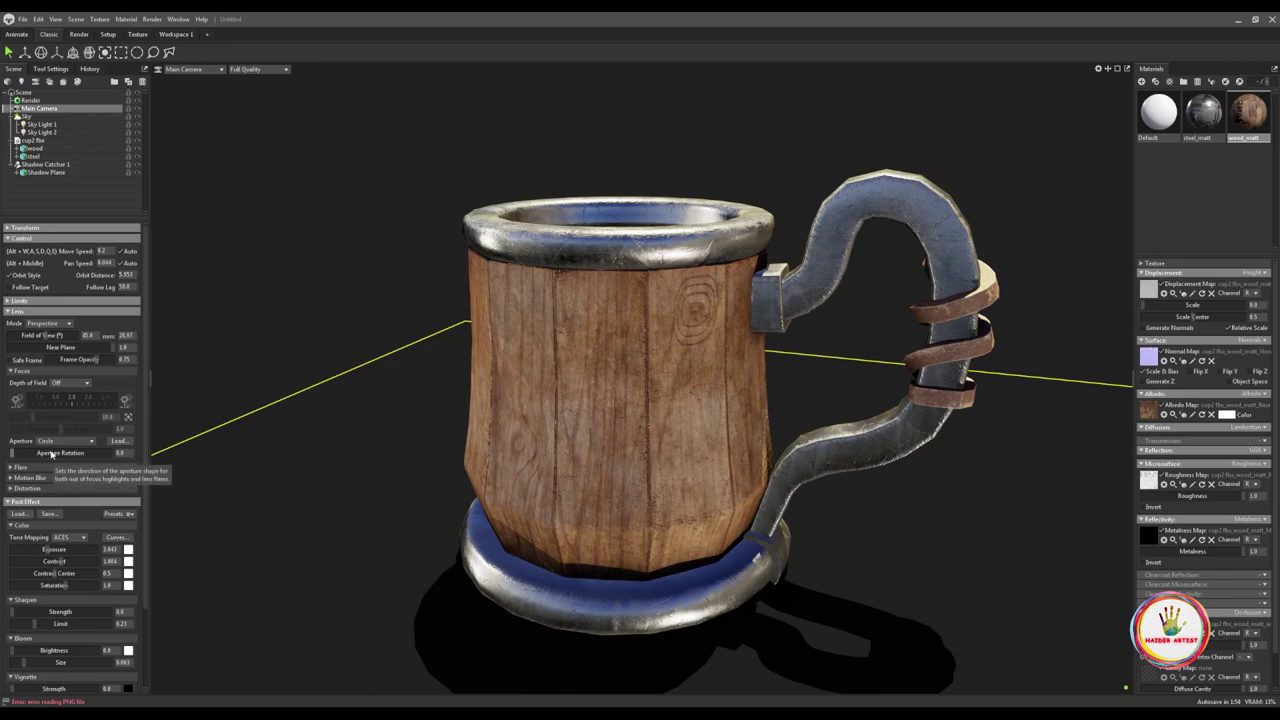
scroll(49, 458, "down", 2)
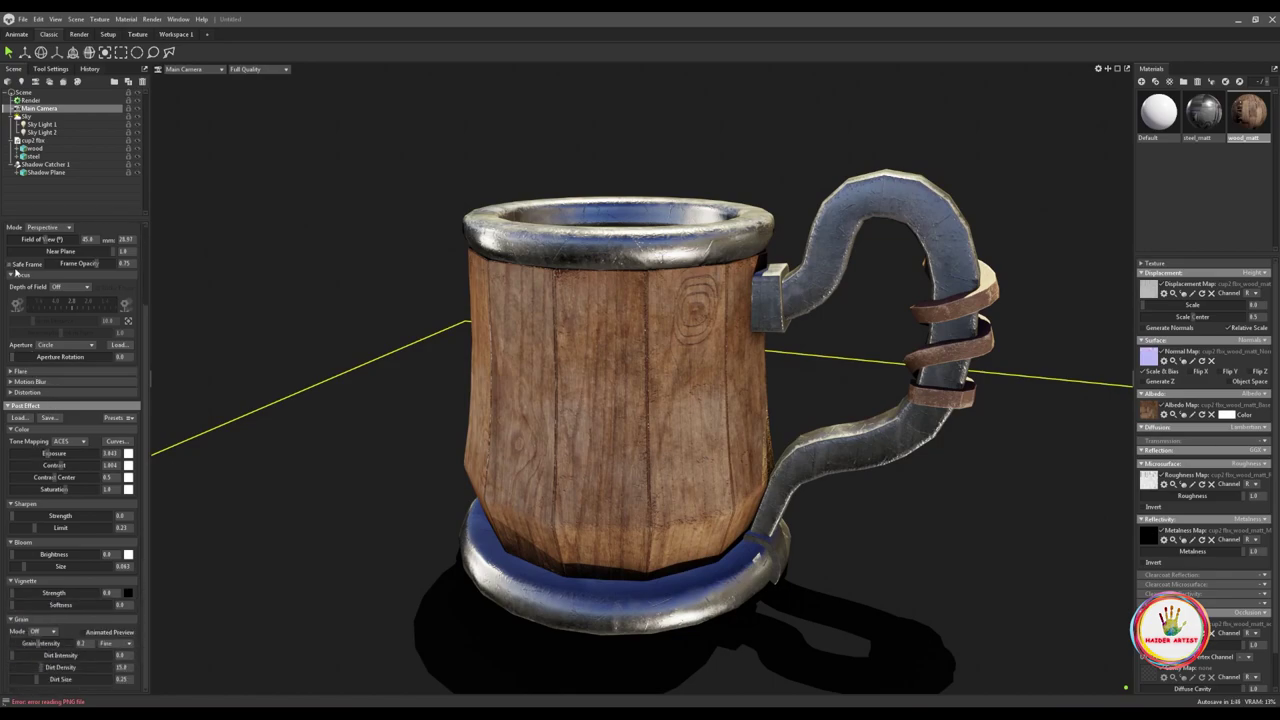
left_click(10, 265)
Set the render image output resolution to the square 2560 x 2560 preset.
left_click(30, 101)
scroll(62, 382, "down", 5)
left_click(126, 351)
left_click(104, 390)
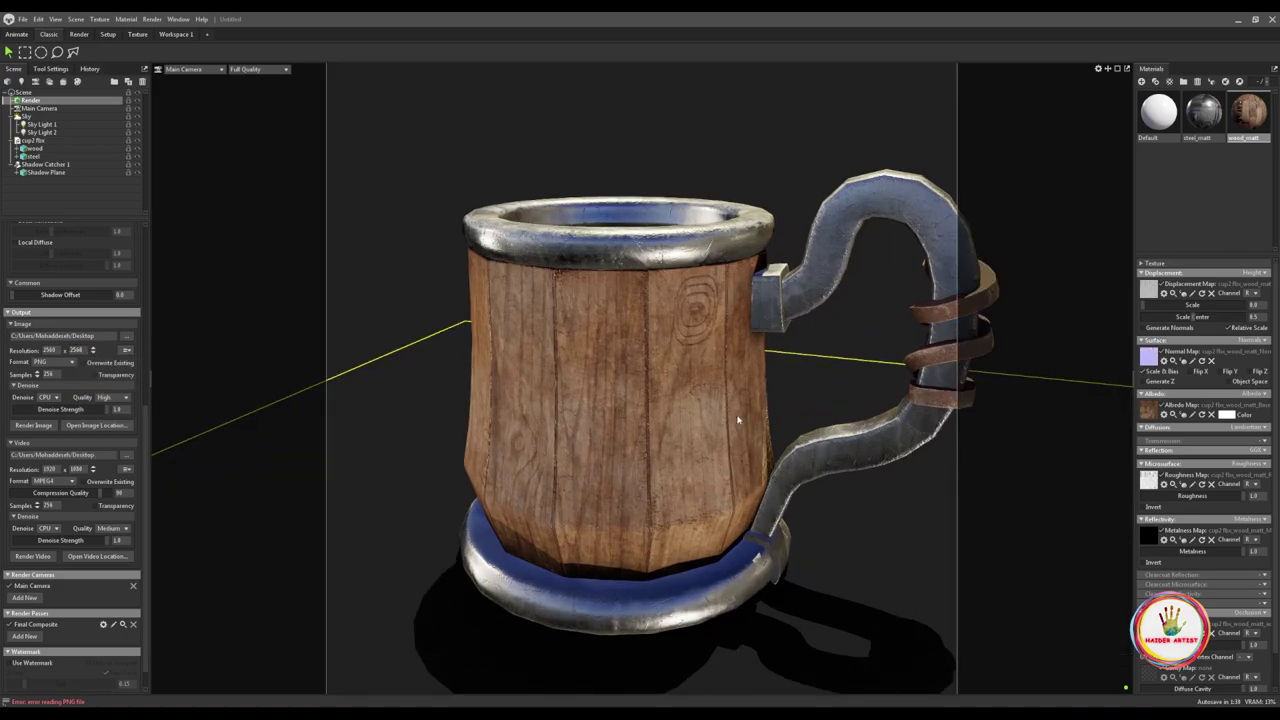
Center the whole mug within the safe frame and lower the sky's child-light brightness.
middle_click_drag(784, 482, 734, 487)
left_click_drag(734, 487, 726, 492)
middle_click_drag(726, 492, 731, 480)
left_click(28, 116)
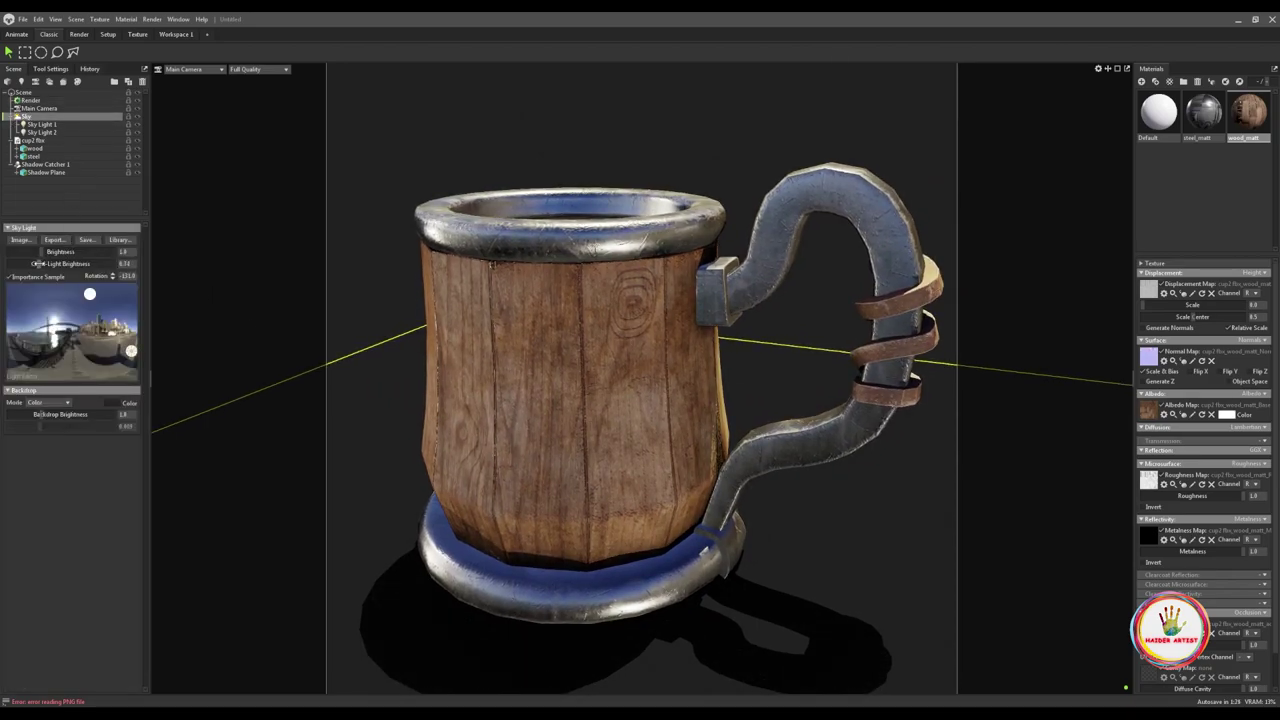
Add camera bloom with a brightness of about 0.04 and a softened vignette with a strength of about 0.31.
left_click(39, 108)
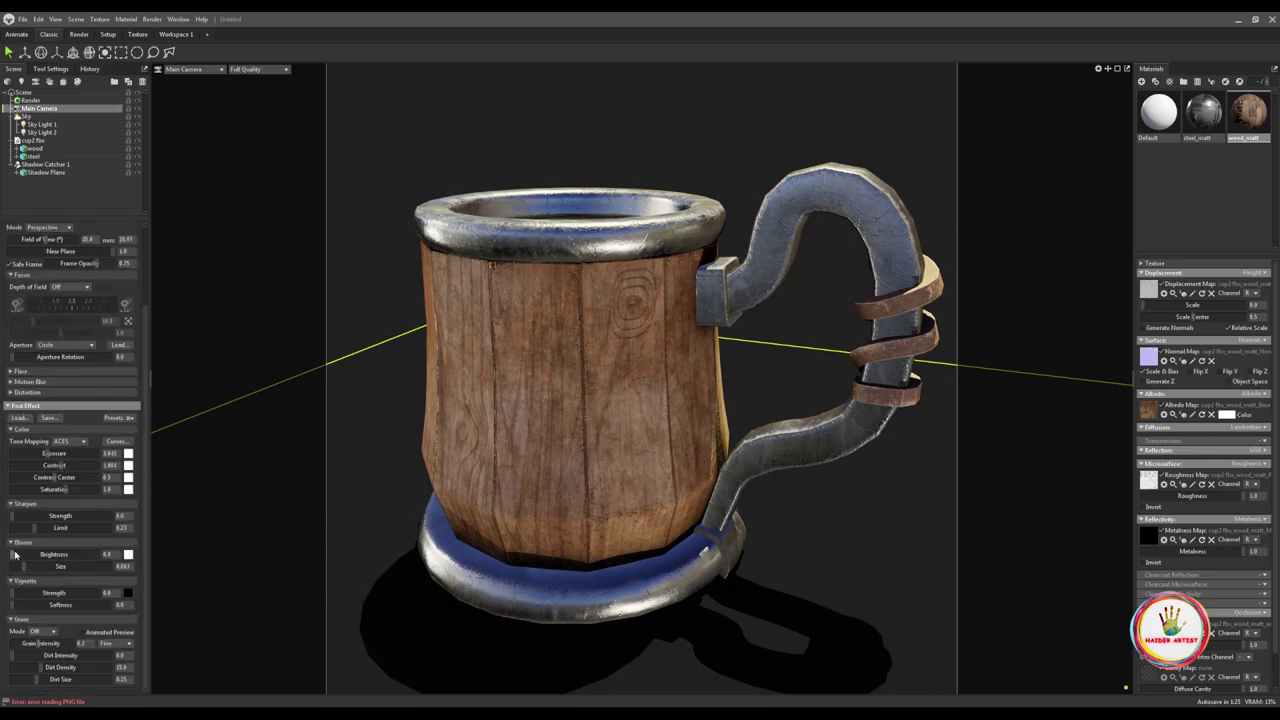
left_click_drag(29, 555, 41, 555)
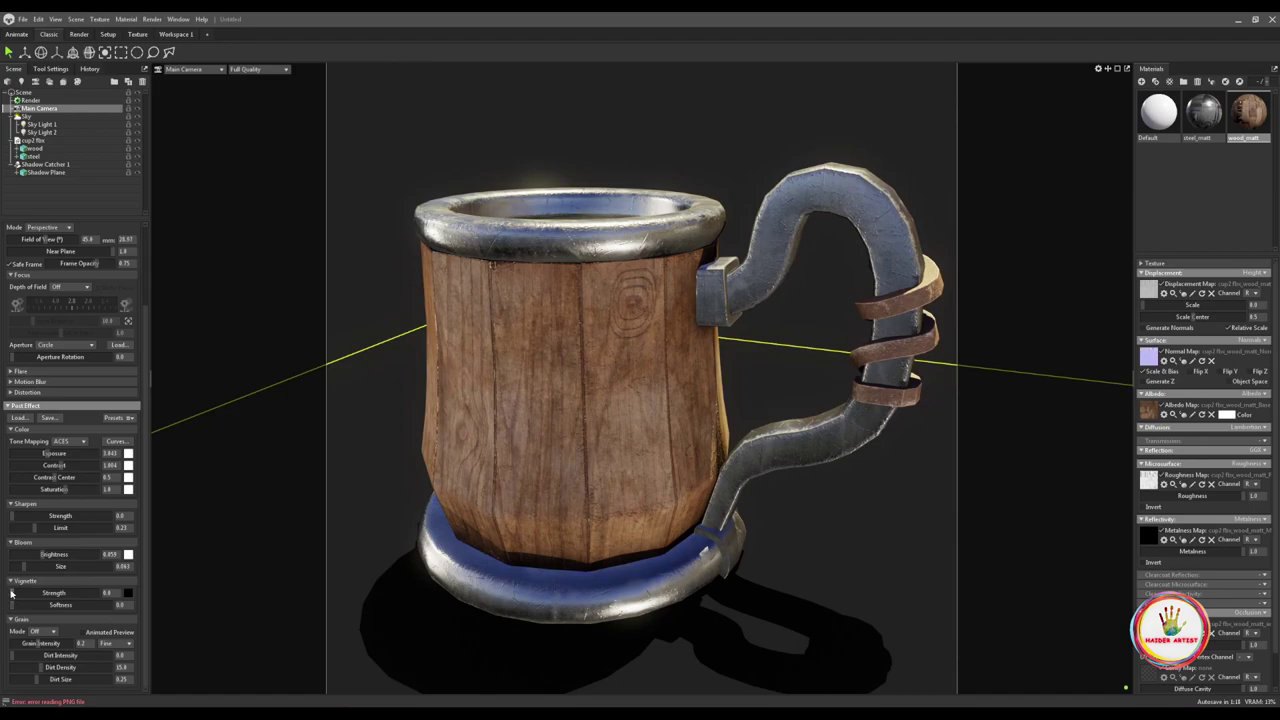
mouse_move(28, 593)
left_mouse_down()
mouse_move(70, 594)
mouse_move(25, 605)
left_mouse_up()
middle_click_drag(687, 573, 691, 575)
left_click_drag(43, 555, 36, 554)
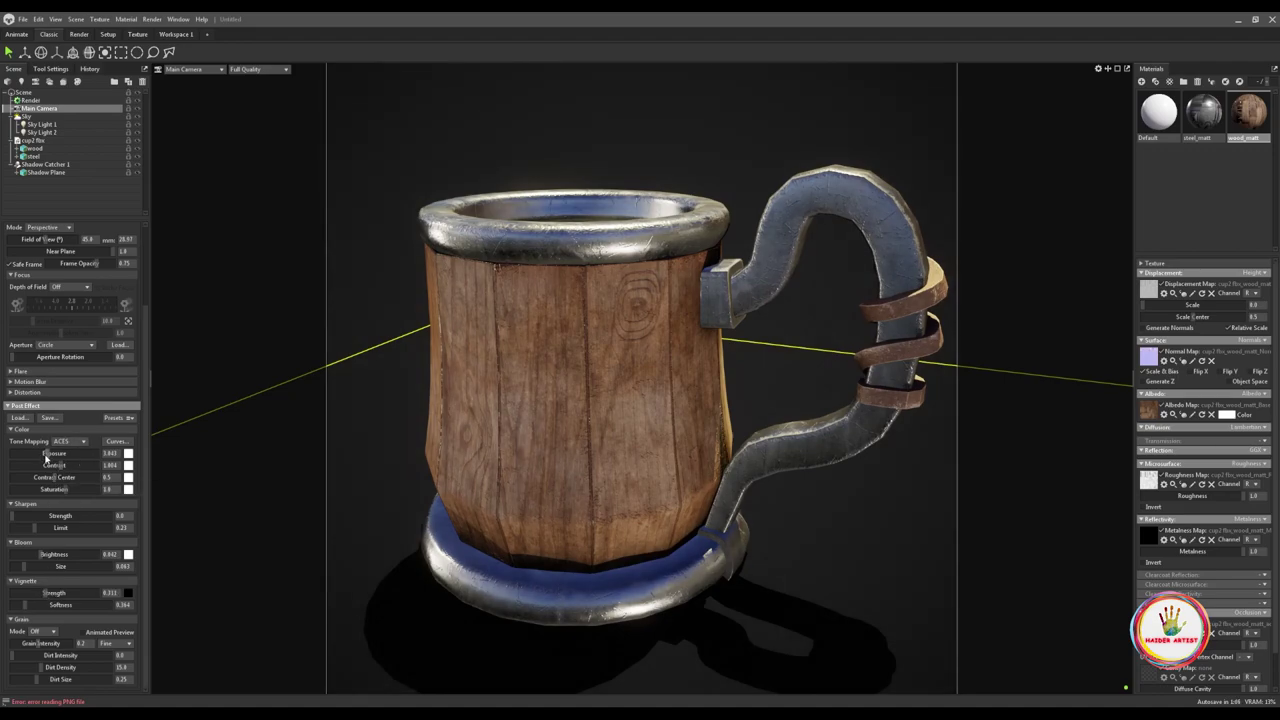
Raise the camera exposure to about 2.2 and set the sky's child-light brightness to about 0.74.
left_click_drag(45, 454, 47, 452)
left_click(27, 116)
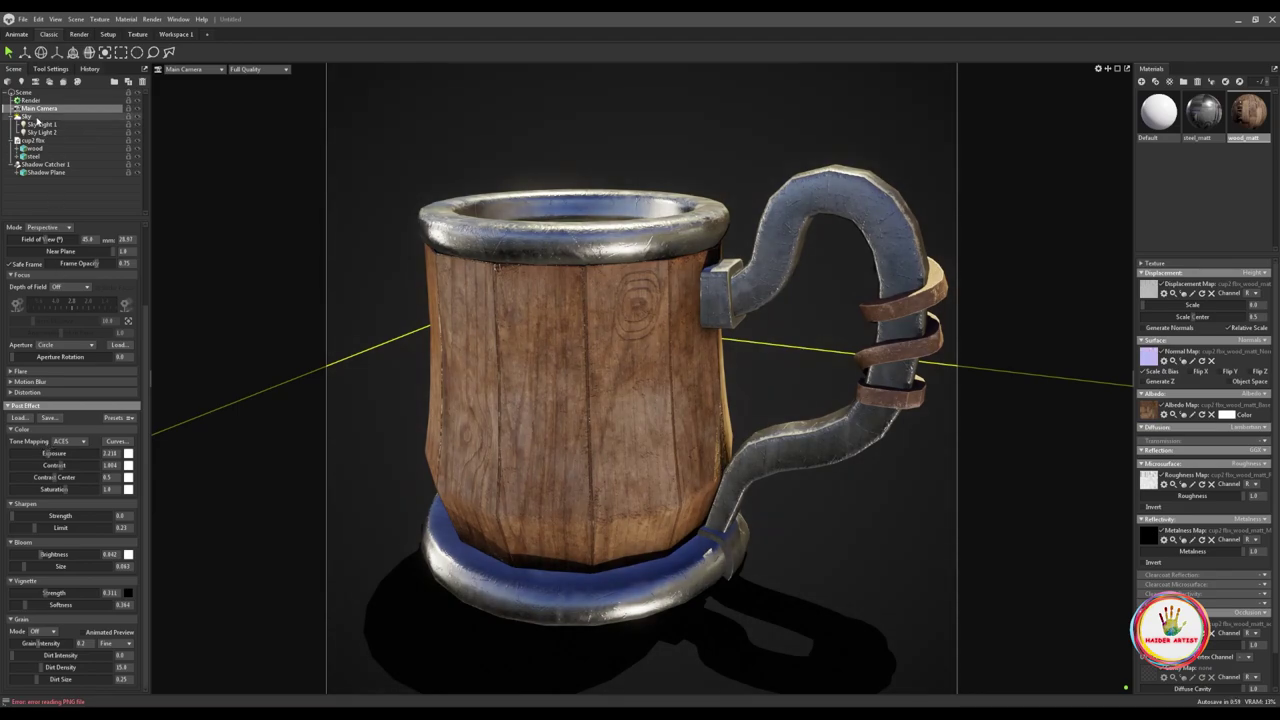
mouse_move(604, 382)
left_mouse_down()
mouse_move(592, 392)
mouse_move(633, 382)
mouse_move(567, 333)
mouse_move(680, 345)
mouse_move(588, 389)
mouse_move(625, 384)
left_mouse_up()
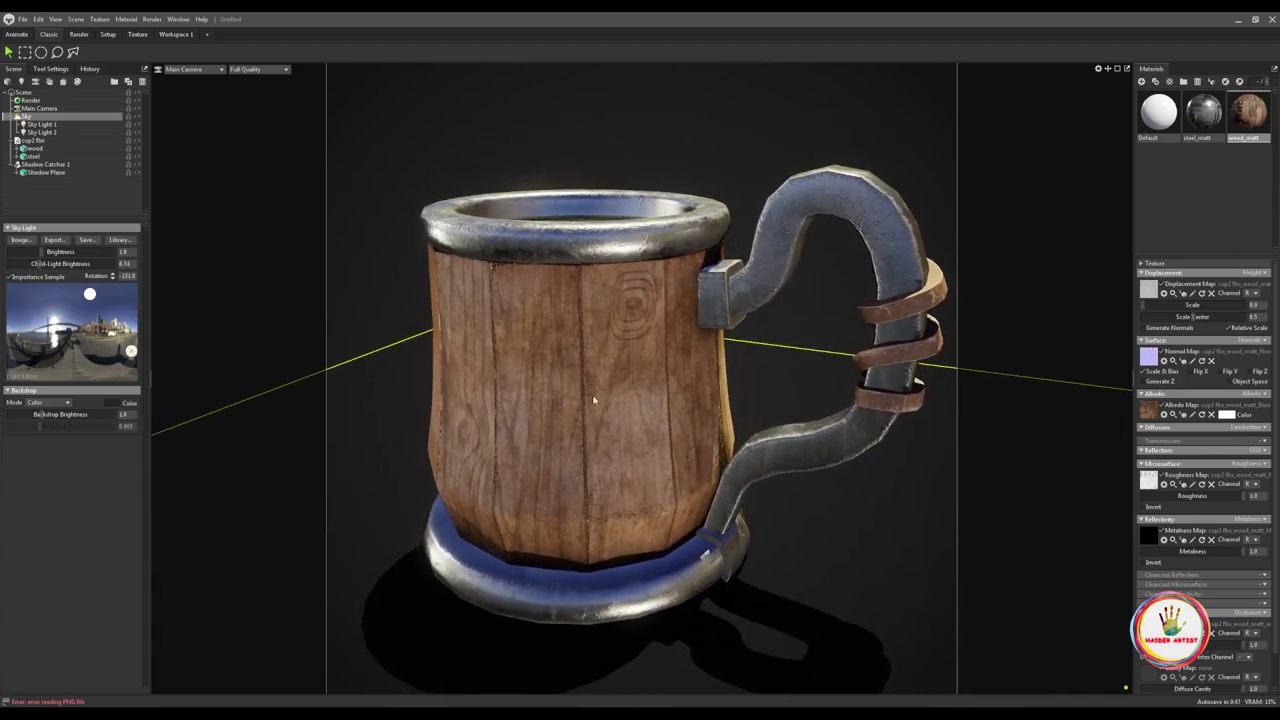
left_click_drag(638, 460, 642, 468)
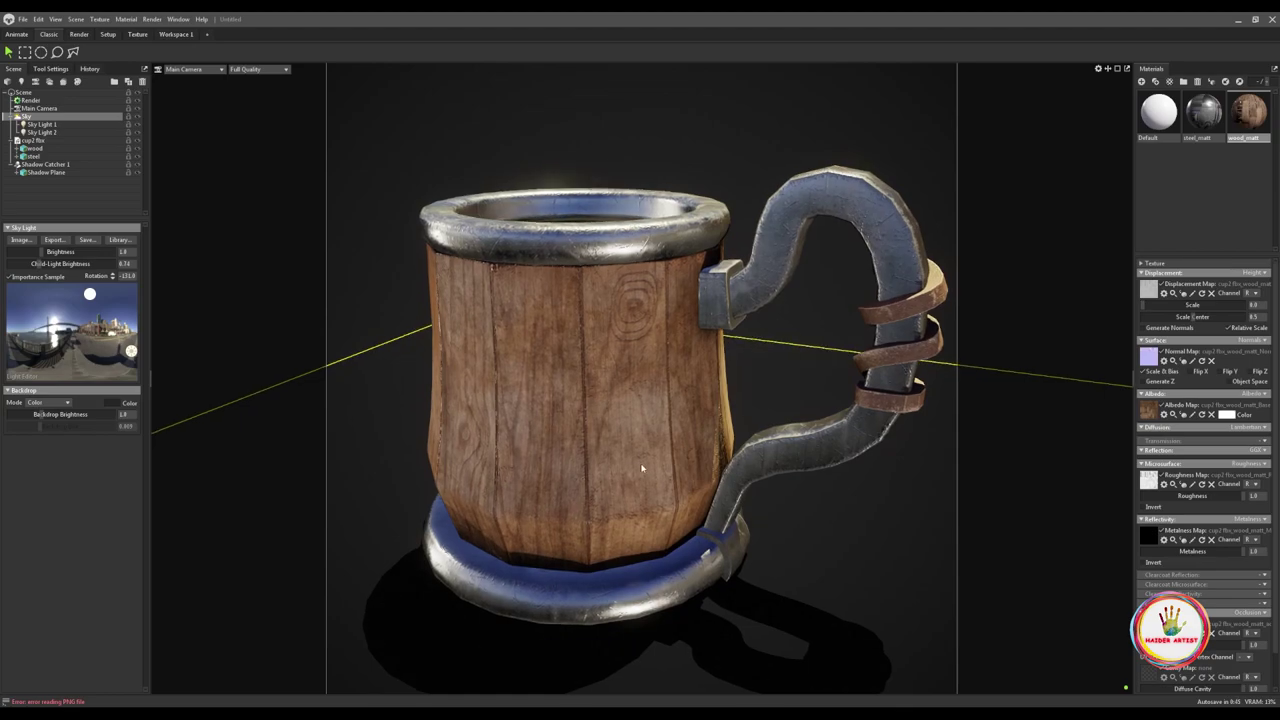
Enable Catmull-Clark subdivision on the mug's steel mesh.
left_click(845, 370)
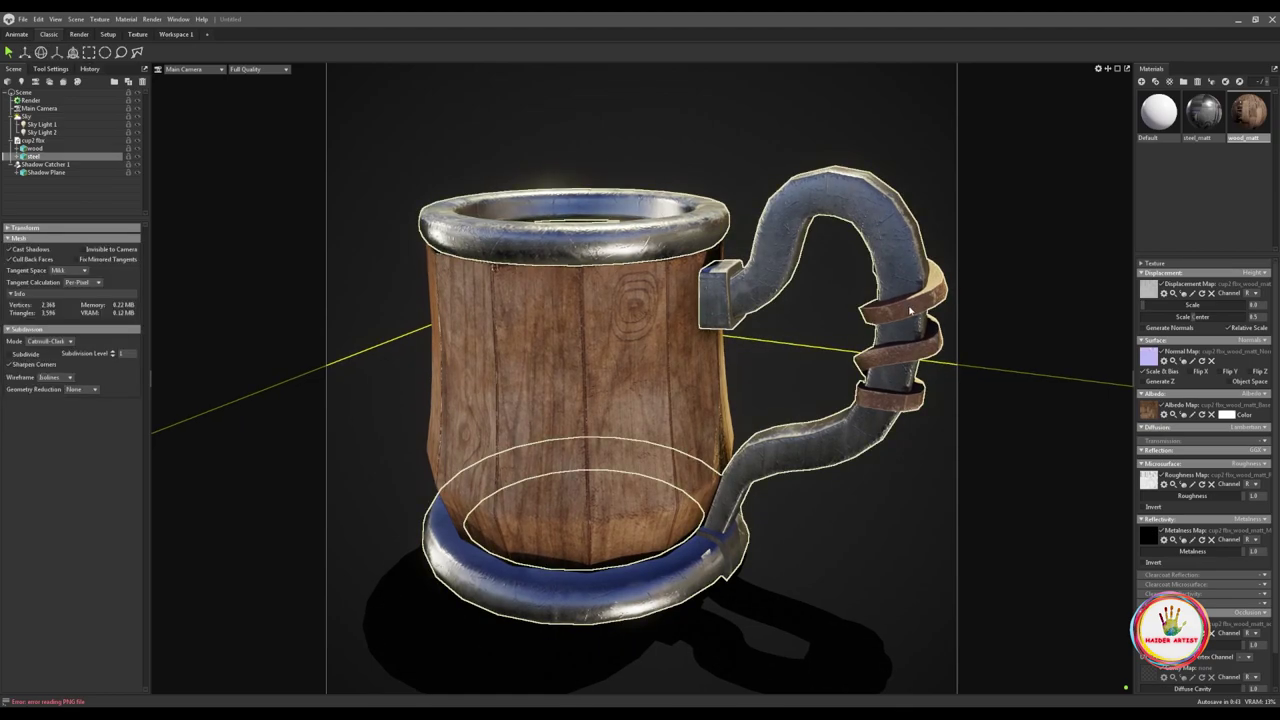
left_click(12, 355)
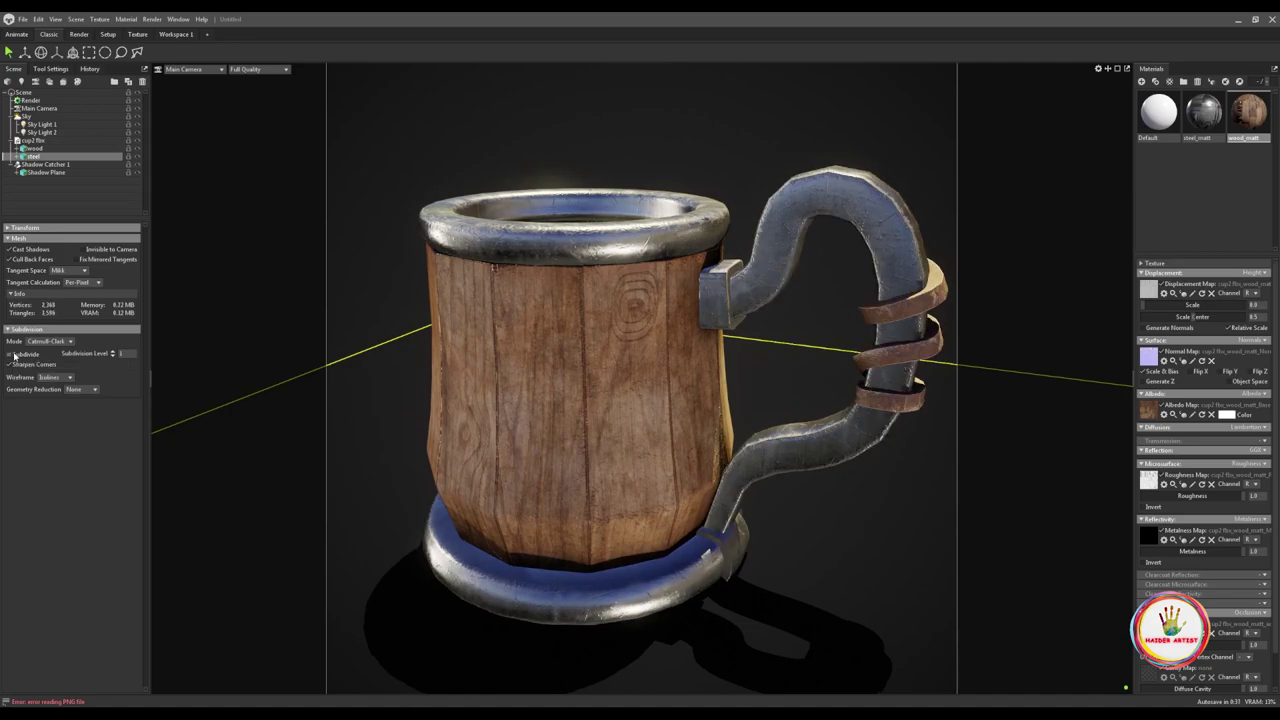
Try Catmull-Clark subdivision on the mug's wooden body and turn it back off.
left_click(586, 362)
left_click(18, 356)
left_click(14, 355)
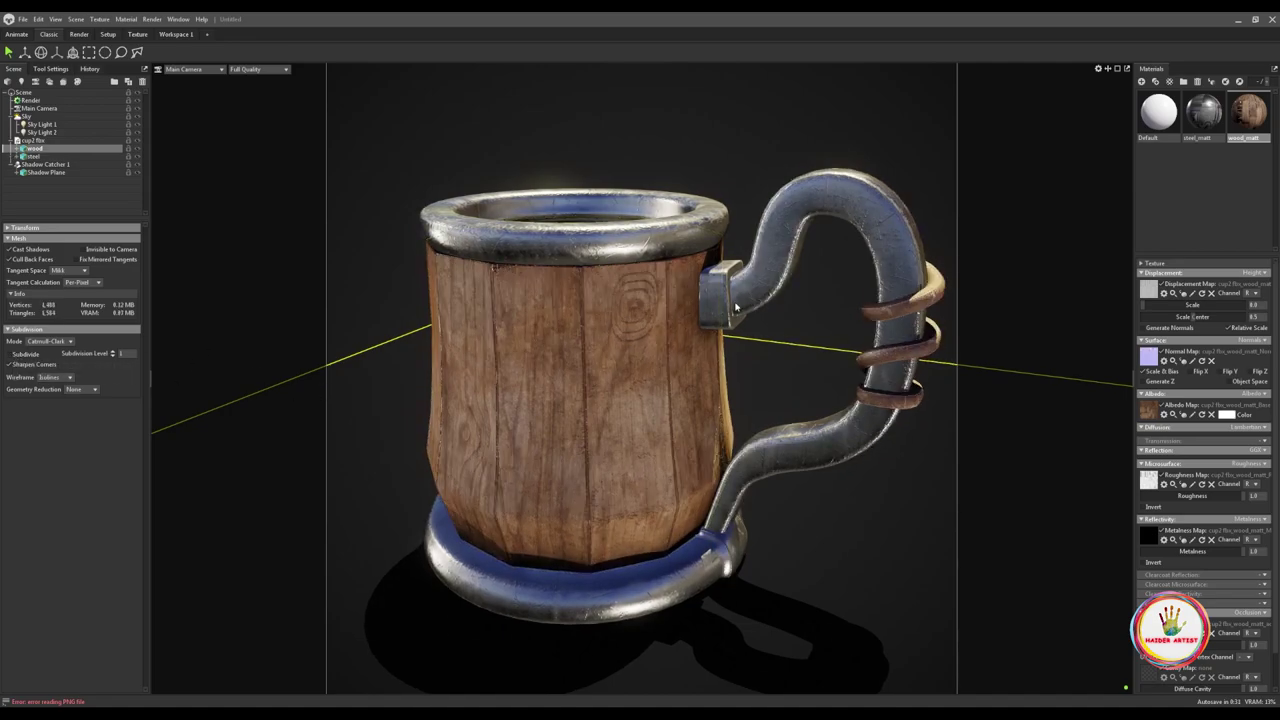
Reframe the mug and fine-tune the brightness of Sky Light 2 and Sky Light 1.
mouse_move(701, 337)
left_mouse_down()
mouse_move(761, 325)
mouse_move(777, 346)
mouse_move(714, 331)
mouse_move(691, 346)
mouse_move(708, 343)
mouse_move(697, 356)
left_mouse_up()
mouse_move(712, 449)
left_mouse_down("shift")
mouse_move(780, 449)
mouse_move(678, 449)
mouse_move(723, 449)
left_mouse_up("shift")
left_click(43, 132)
left_click_drag(55, 264, 57, 263)
left_click(43, 125)
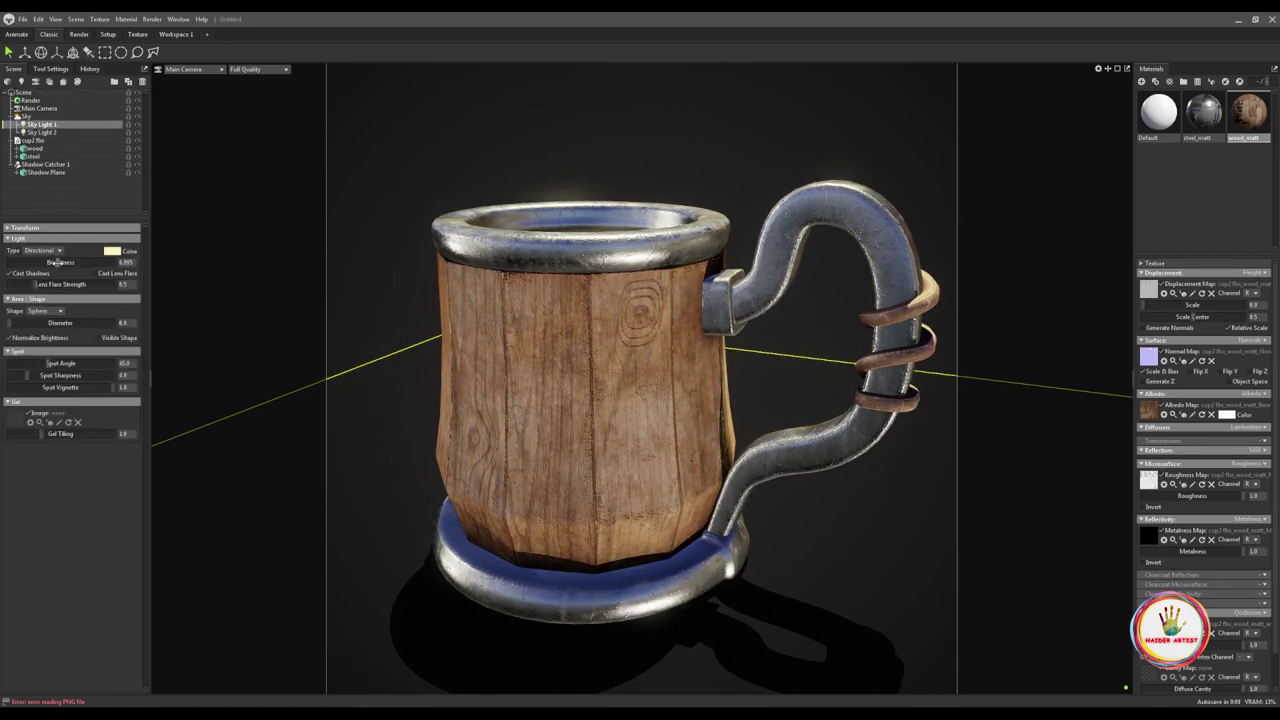
mouse_move(829, 416)
left_mouse_down()
mouse_move(842, 382)
mouse_move(768, 395)
mouse_move(832, 405)
mouse_move(825, 421)
left_mouse_up()
middle_click_drag(825, 421, 816, 413)
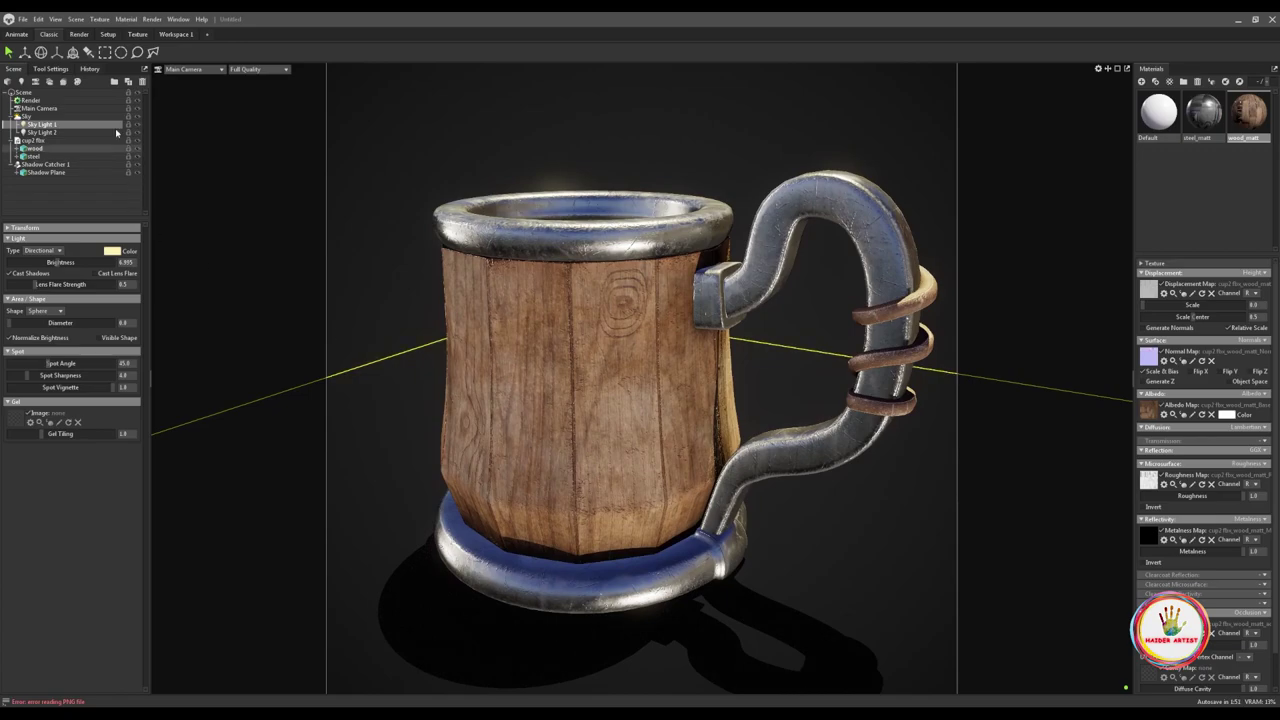
Turn on ray tracing in the scene's render lighting settings and check the sky lights.
left_click(32, 101)
left_click(12, 251)
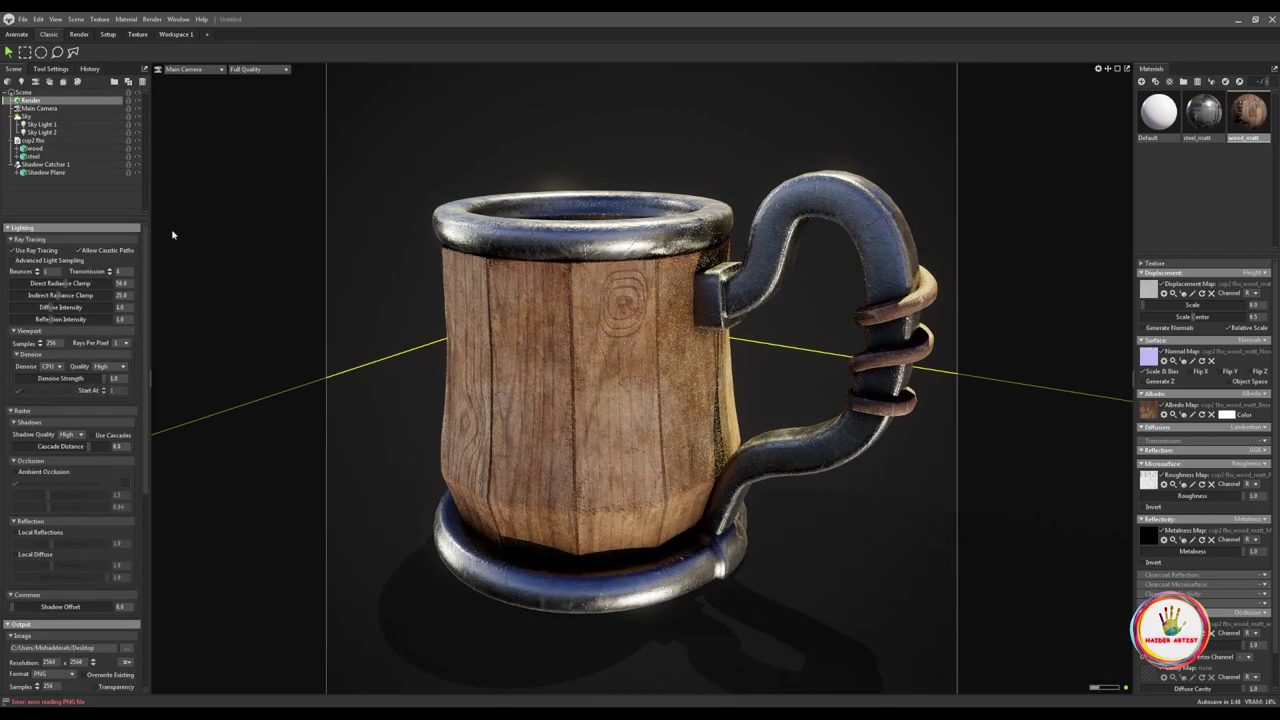
left_click(27, 116)
left_click(40, 124)
left_click(39, 132)
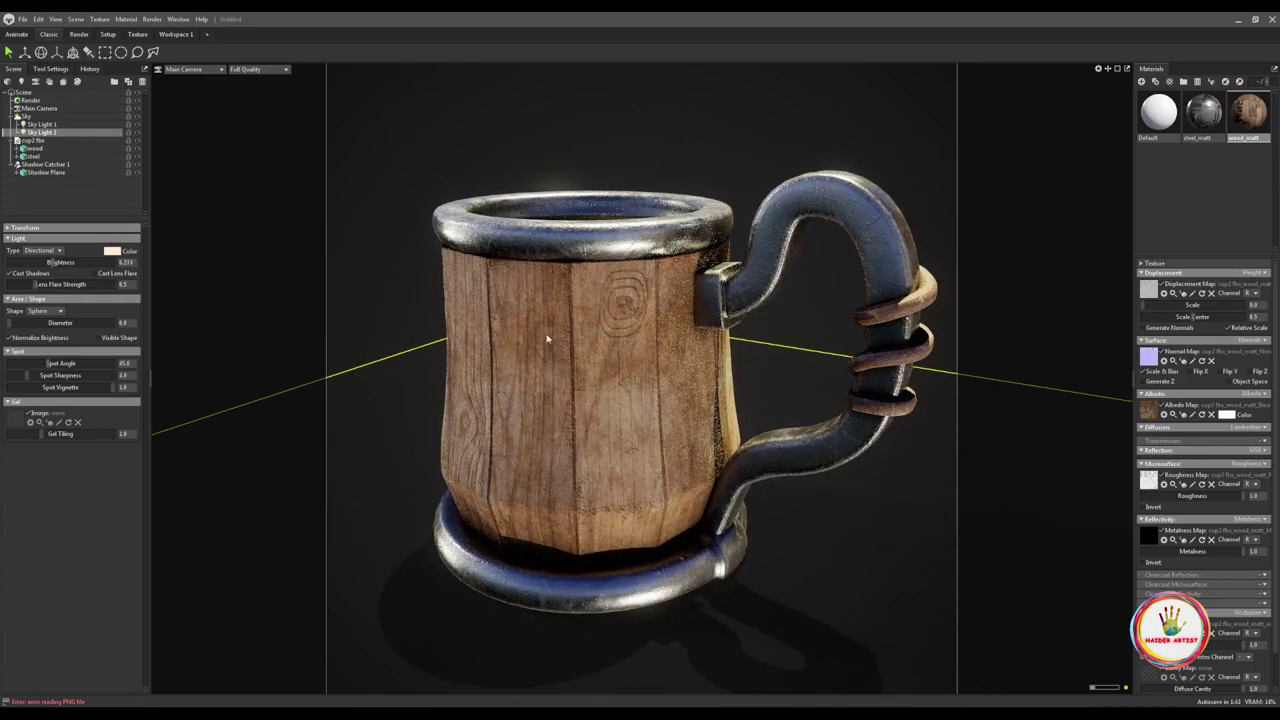
Try a higher sky brightness, undo it, and rotate the sky environment around the mug instead.
left_click(27, 116)
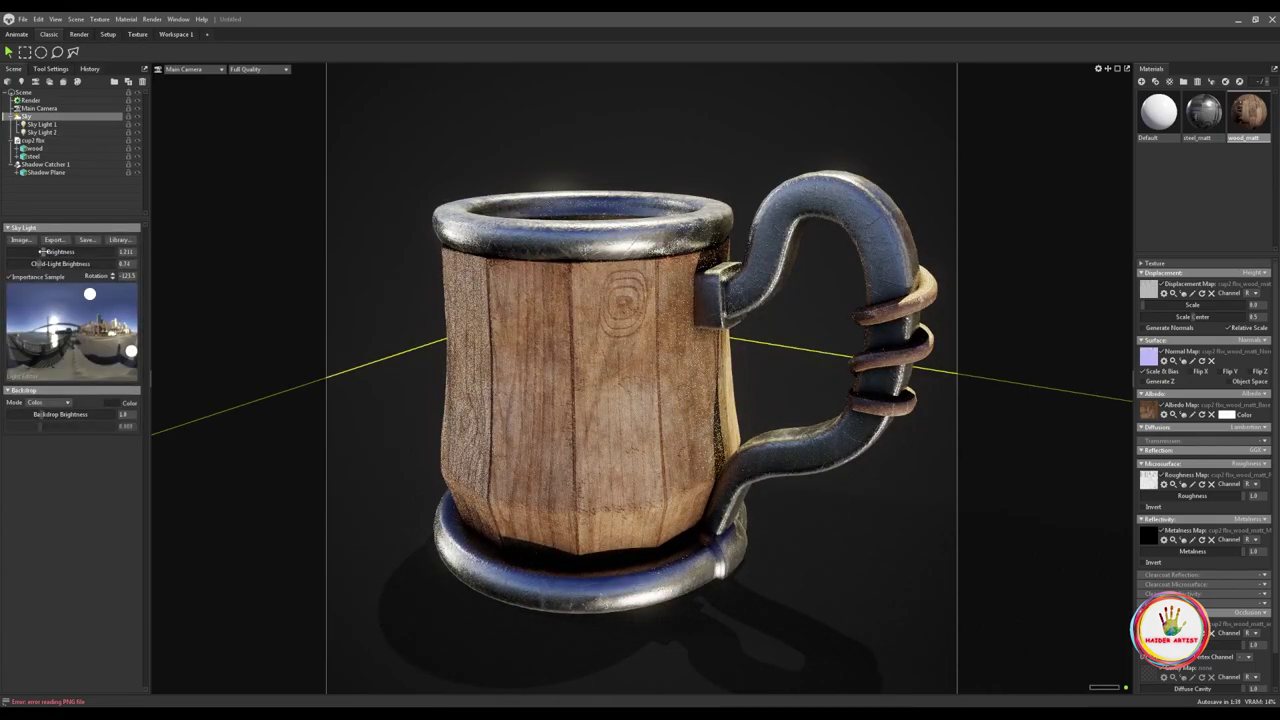
left_click_drag(43, 252, 45, 252)
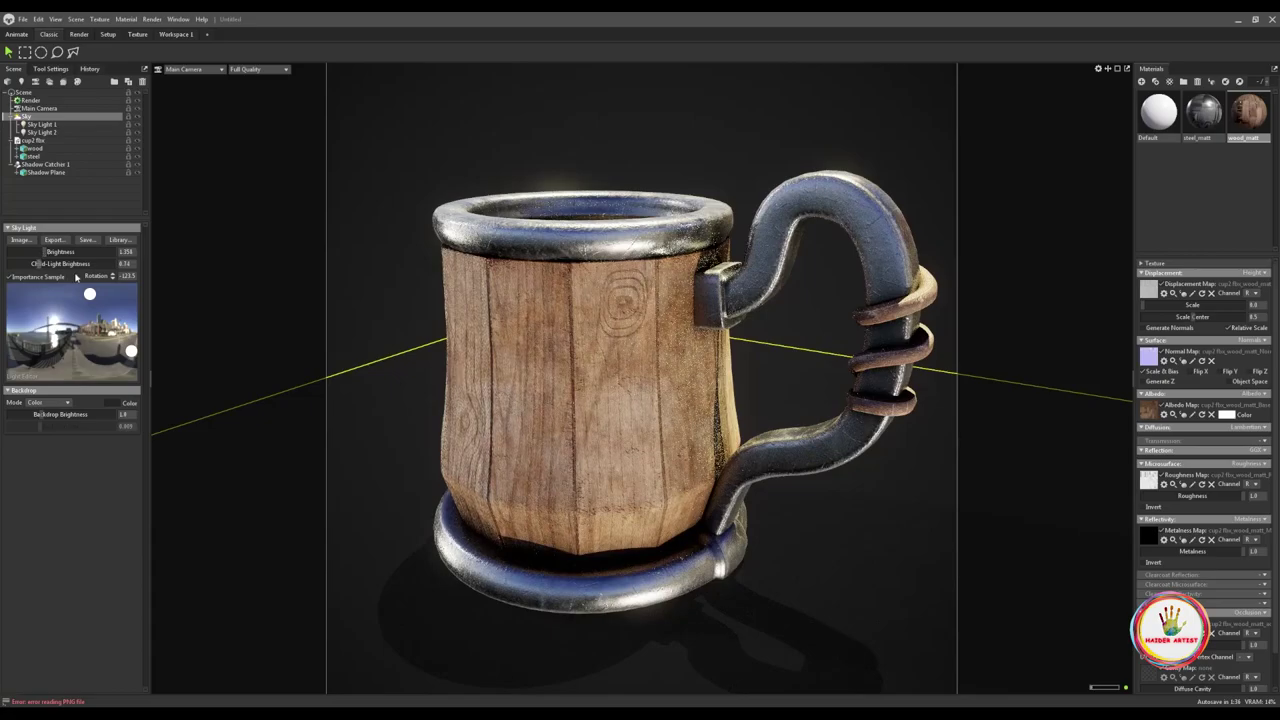
key("ctrl+z")
left_click_drag(722, 568, 701, 505, "shift")
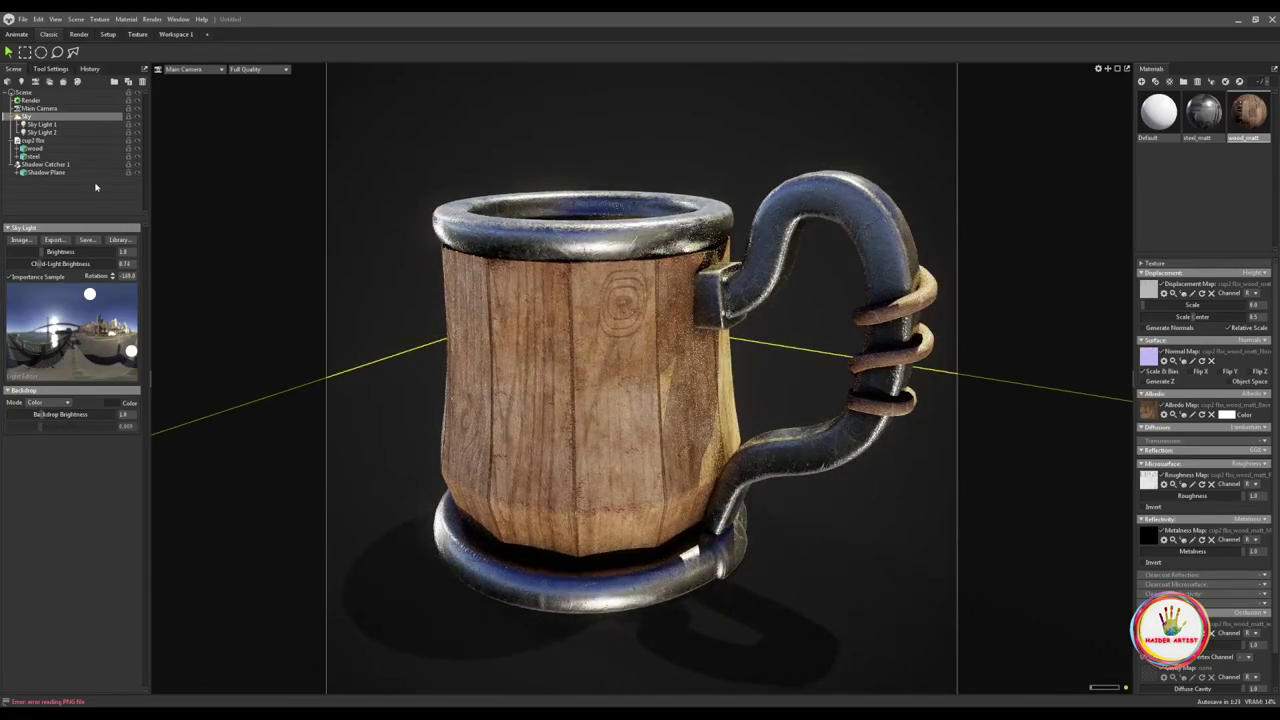
Rotate Sky Light 2 to change the direction it lights the mug from.
left_click(42, 132)
left_click_drag(590, 519, 597, 542)
left_click(560, 555)
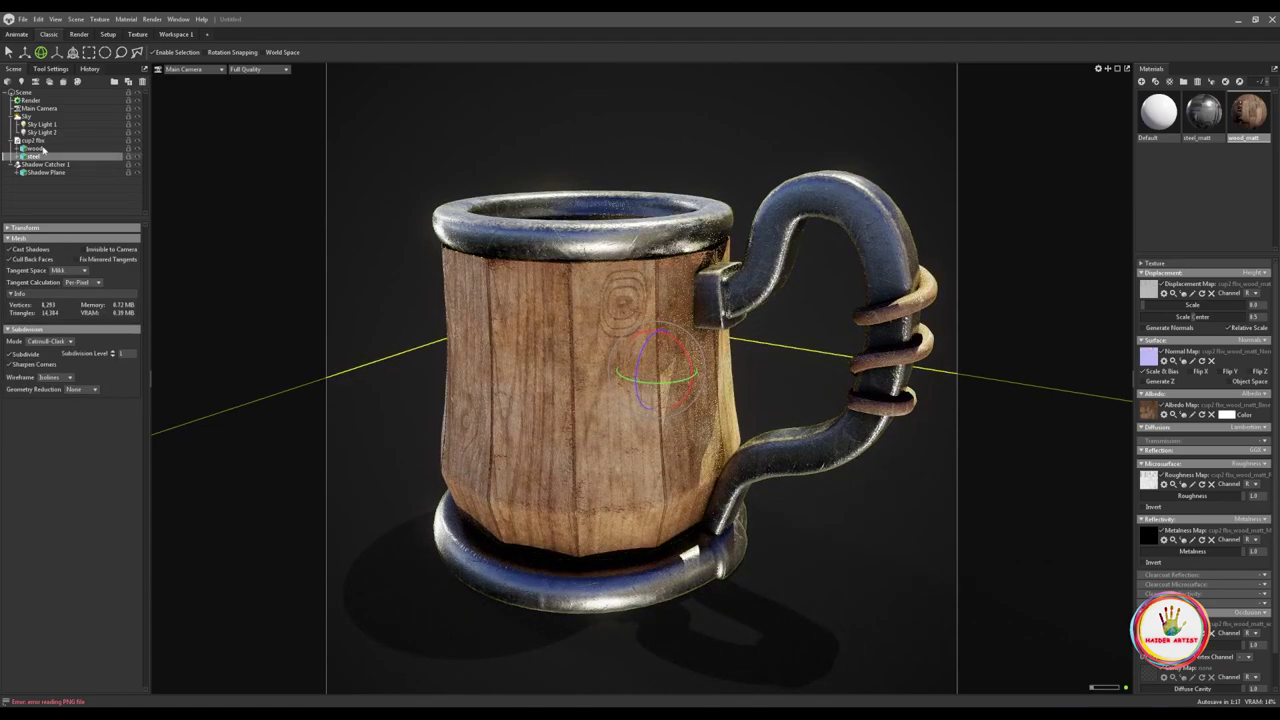
left_click(42, 133)
left_click_drag(586, 571, 516, 526)
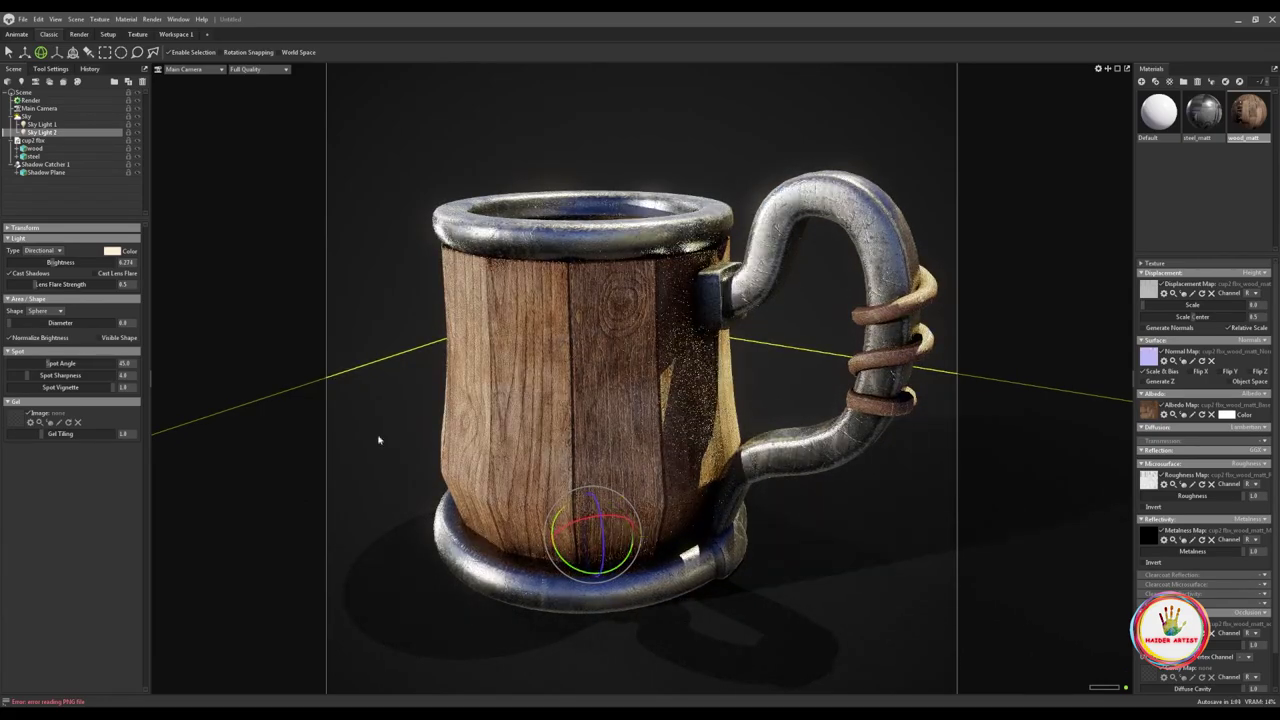
Rotate Sky Light 1 so its warm light falls across the handle side of the wooden body.
left_click(42, 124)
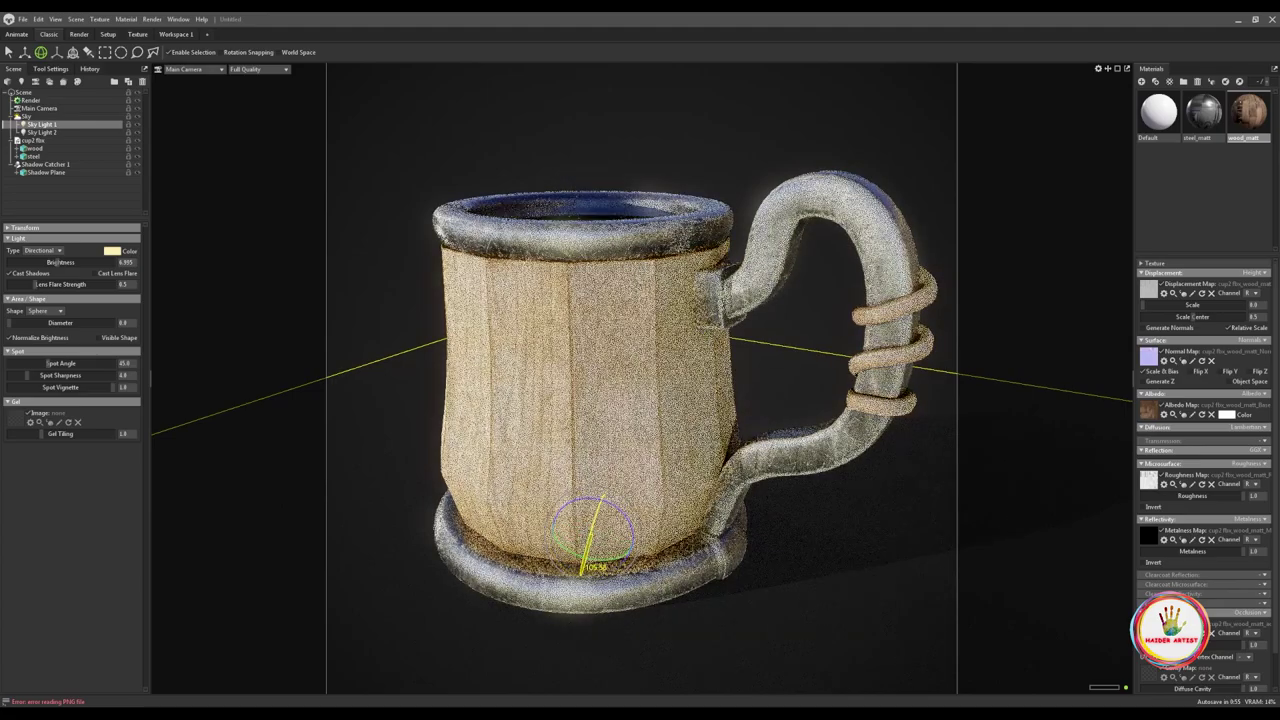
left_click_drag(583, 570, 590, 540)
left_click_drag(590, 539, 592, 530)
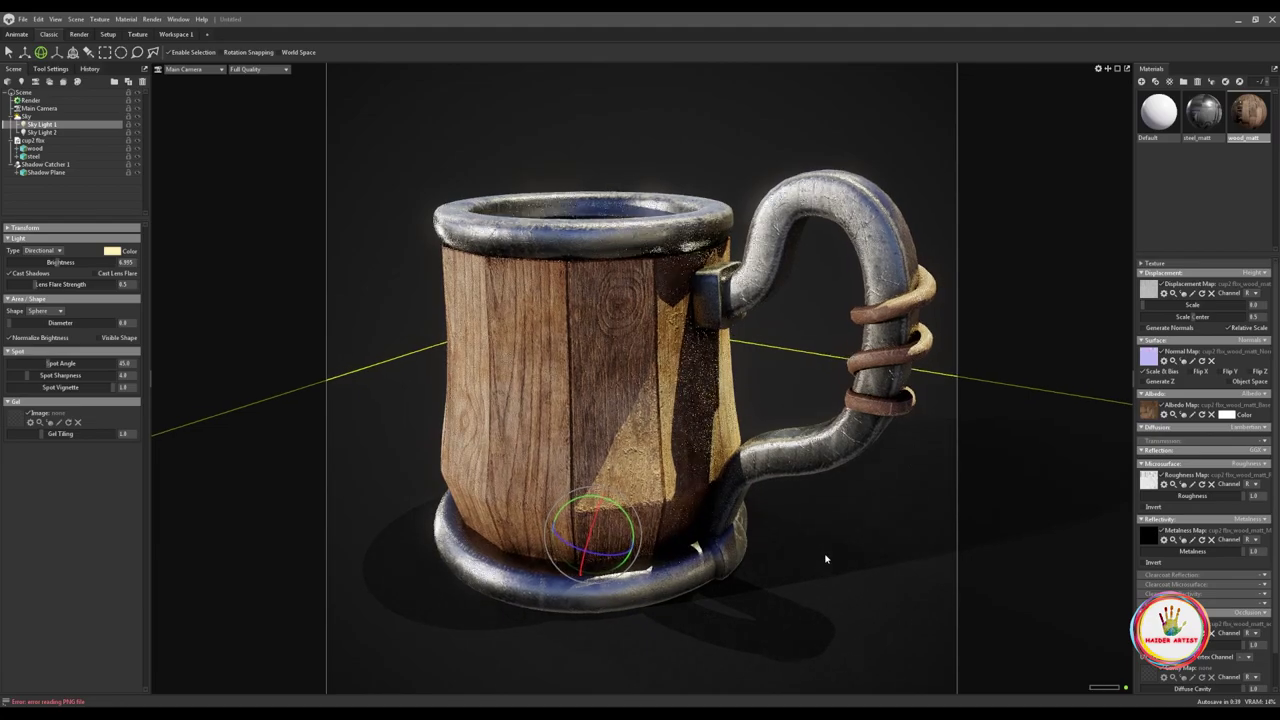
Add a third light low in the sky panorama and raise its brightness to about 5.48.
left_click(26, 116)
mouse_move(117, 356)
left_mouse_down()
mouse_move(103, 368)
mouse_move(119, 367)
left_mouse_up()
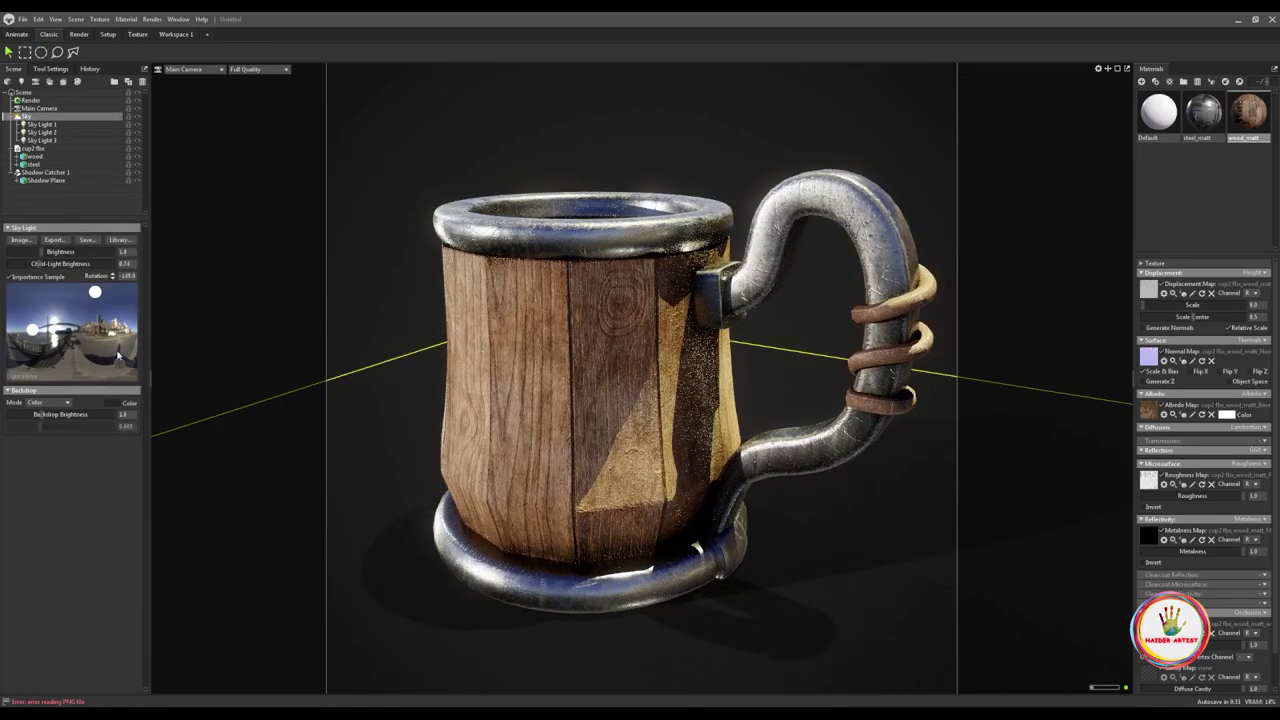
left_click(41, 141)
left_click_drag(42, 263, 47, 262)
Lower Sky Light 1's brightness and fine-tune Sky Light 3's brightness to about 5.6.
left_click_drag(670, 530, 685, 534, "alt")
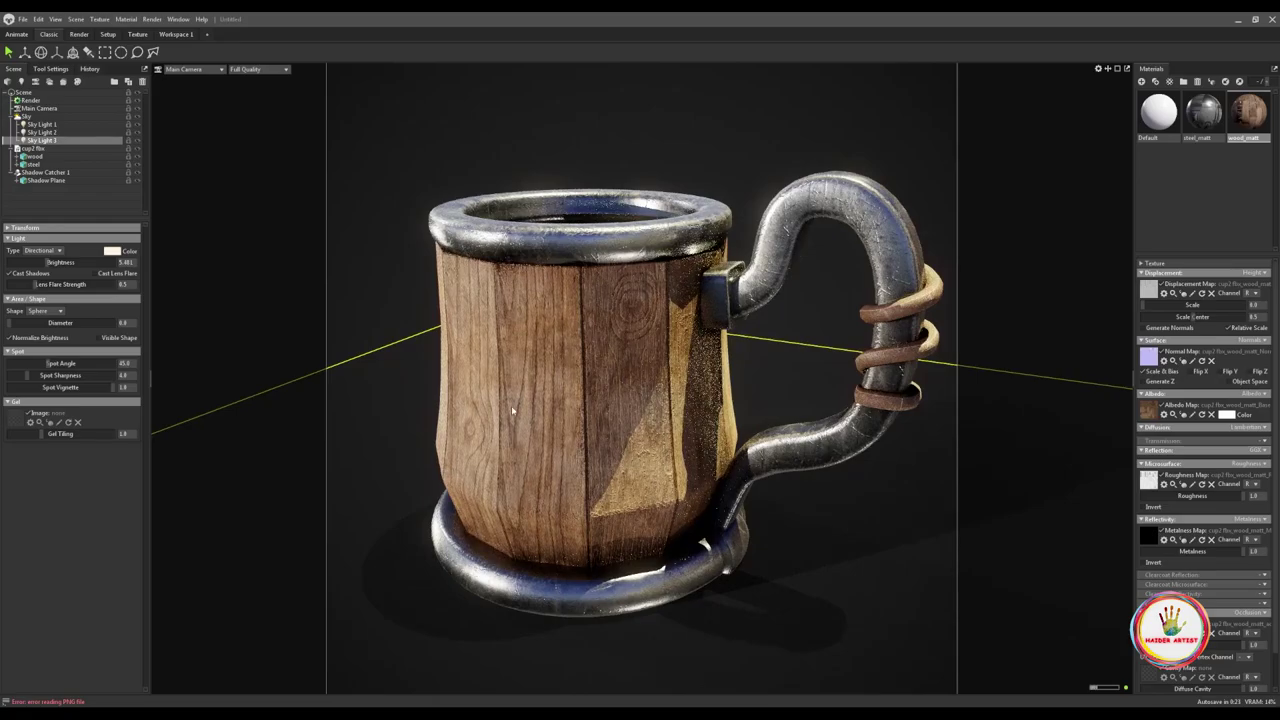
left_click_drag(513, 410, 502, 427, "alt")
scroll(617, 474, "up", 1)
middle_click_drag(627, 470, 612, 469, "alt")
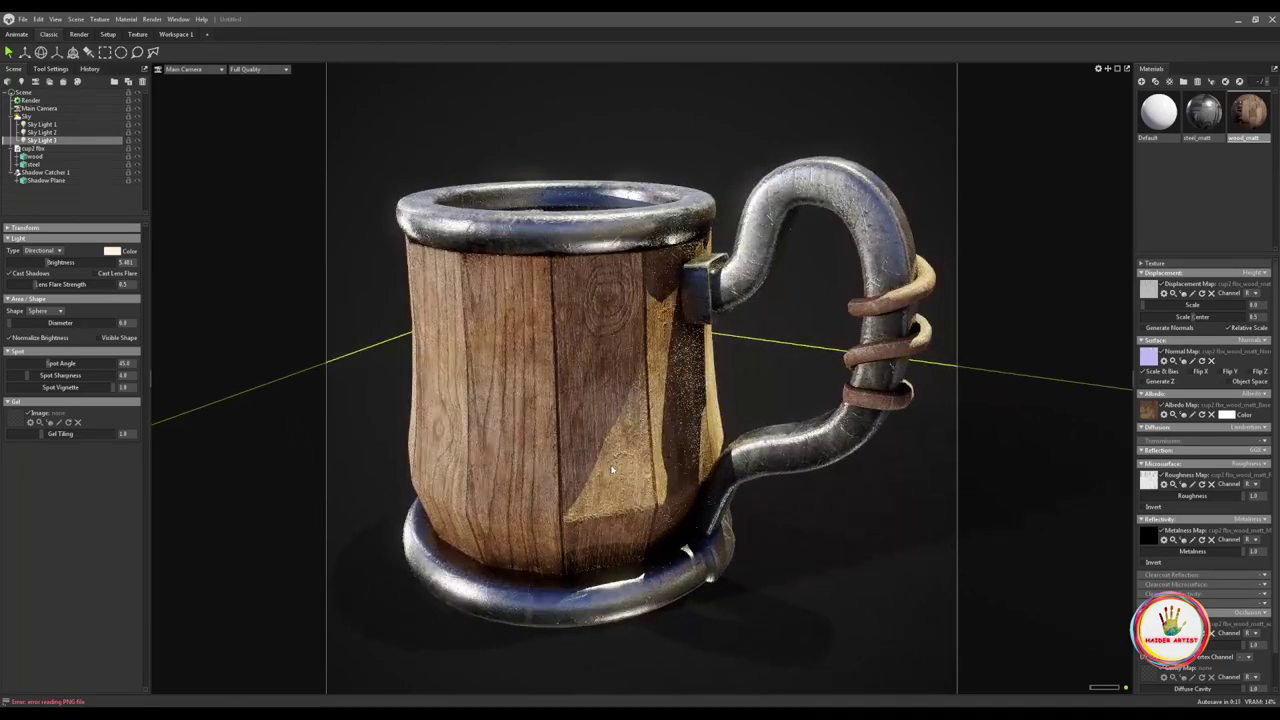
left_click(41, 124)
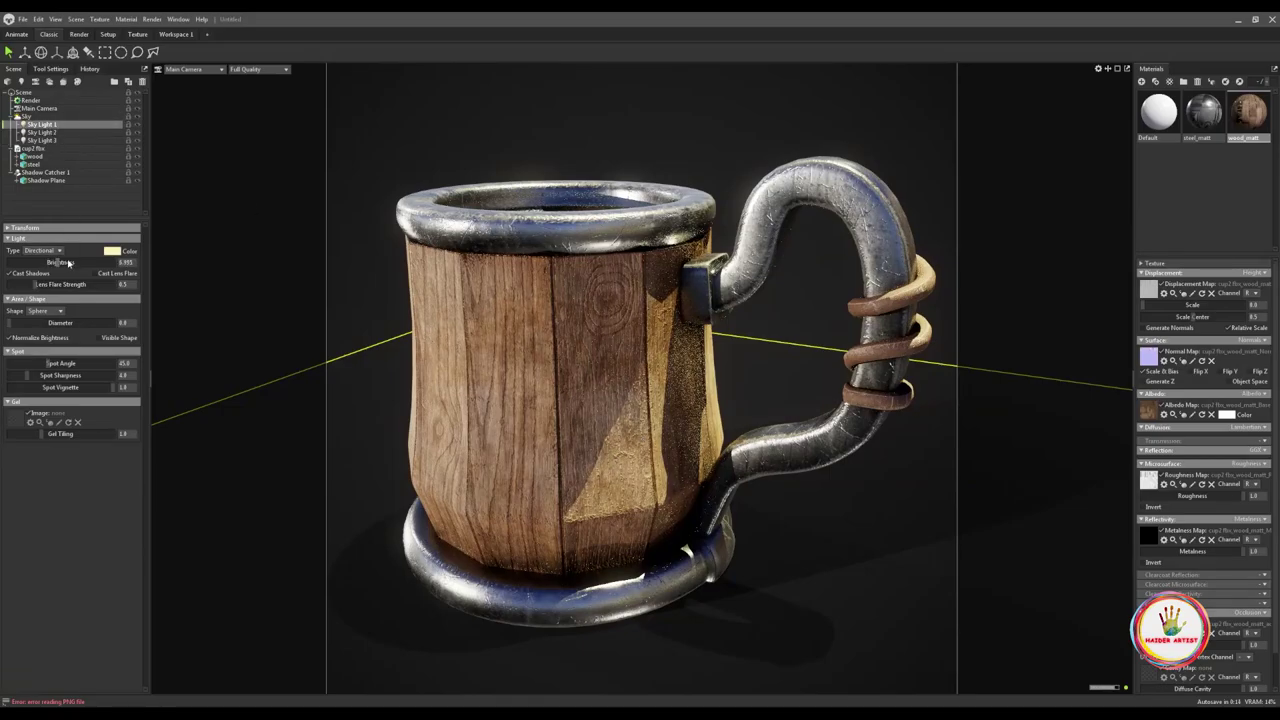
left_click_drag(57, 262, 46, 262)
left_click(38, 133)
left_click(46, 141)
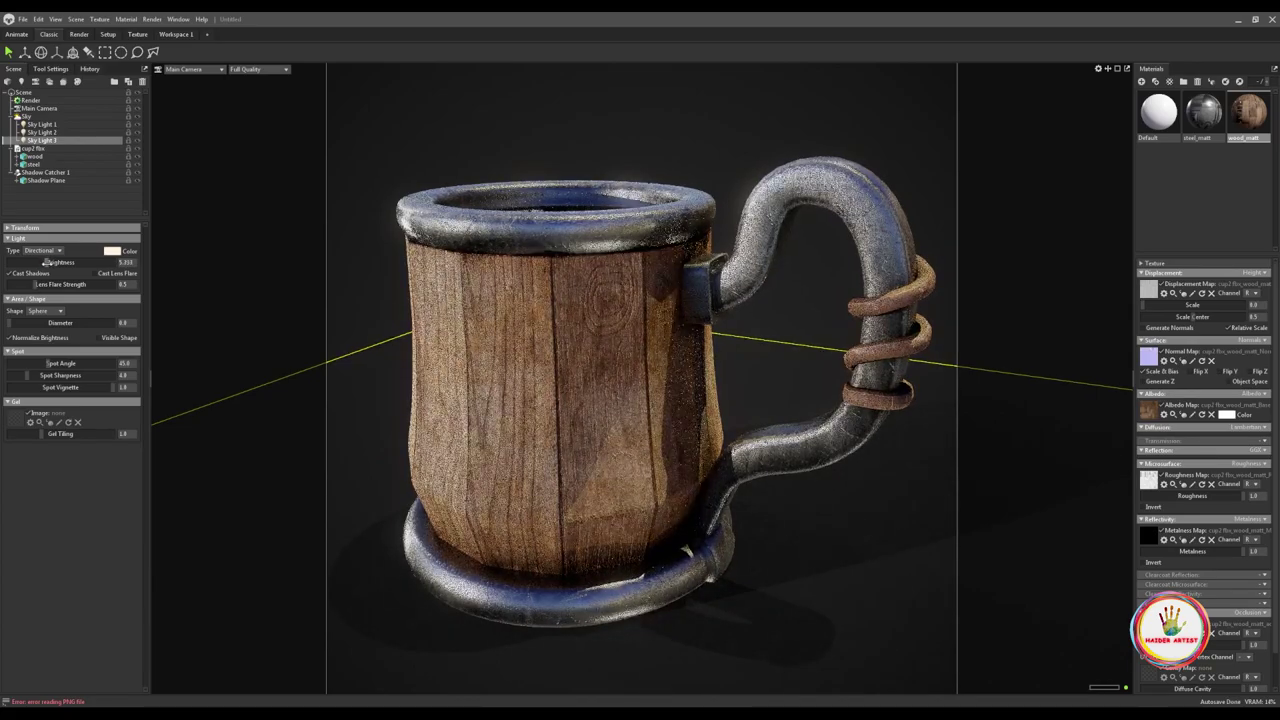
left_click_drag(711, 431, 698, 425, "alt")
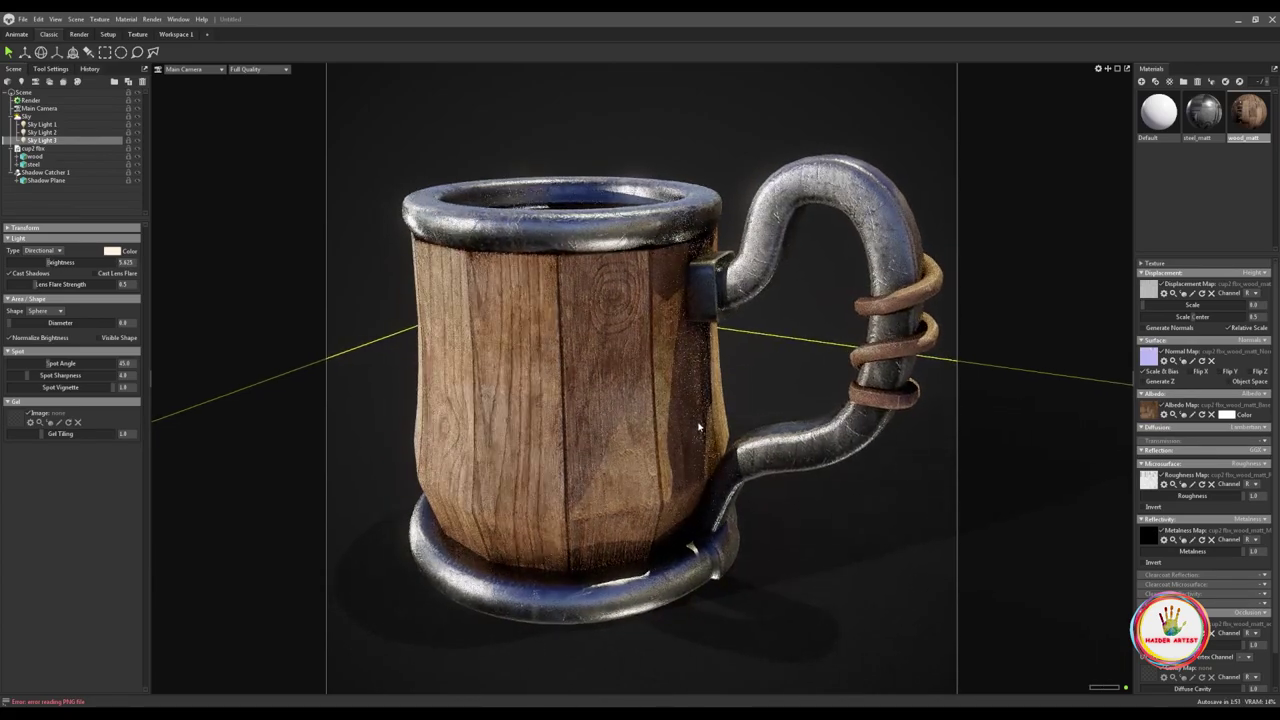
Fine-tune the sky's brightness and raise the main camera's exposure to about 3.6.
left_click(31, 101)
left_click(27, 116)
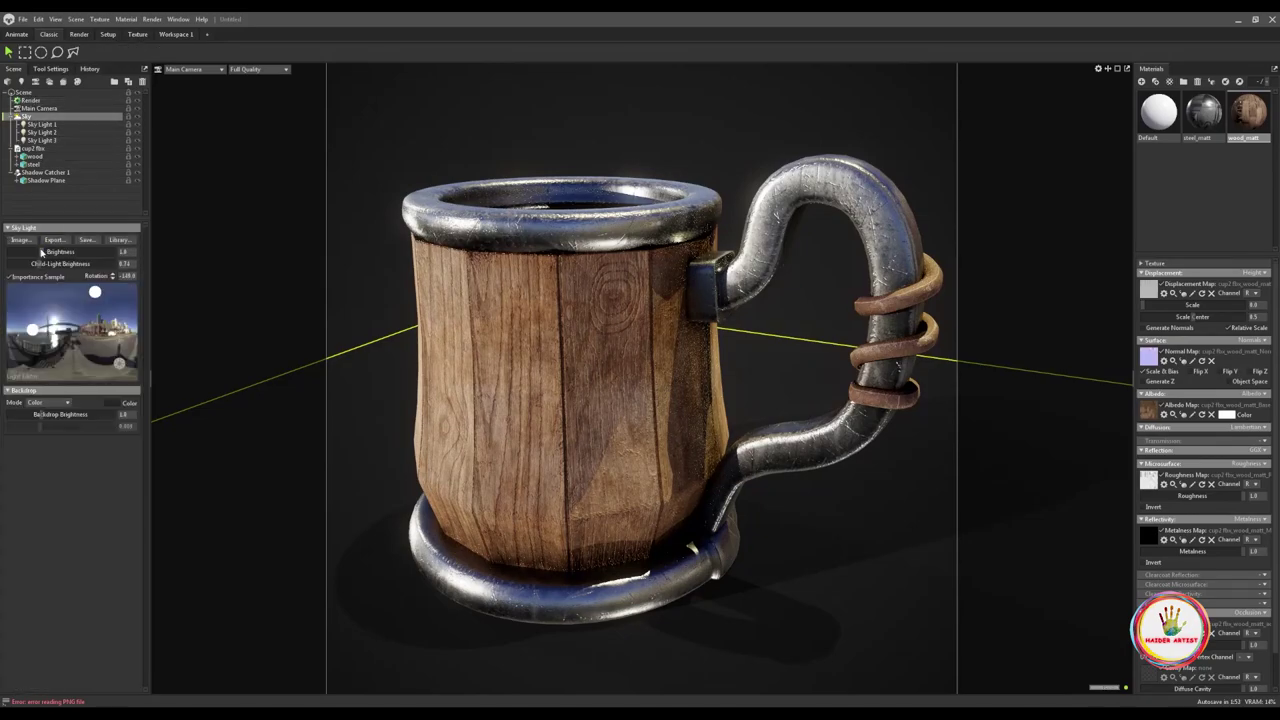
left_click_drag(41, 253, 41, 252)
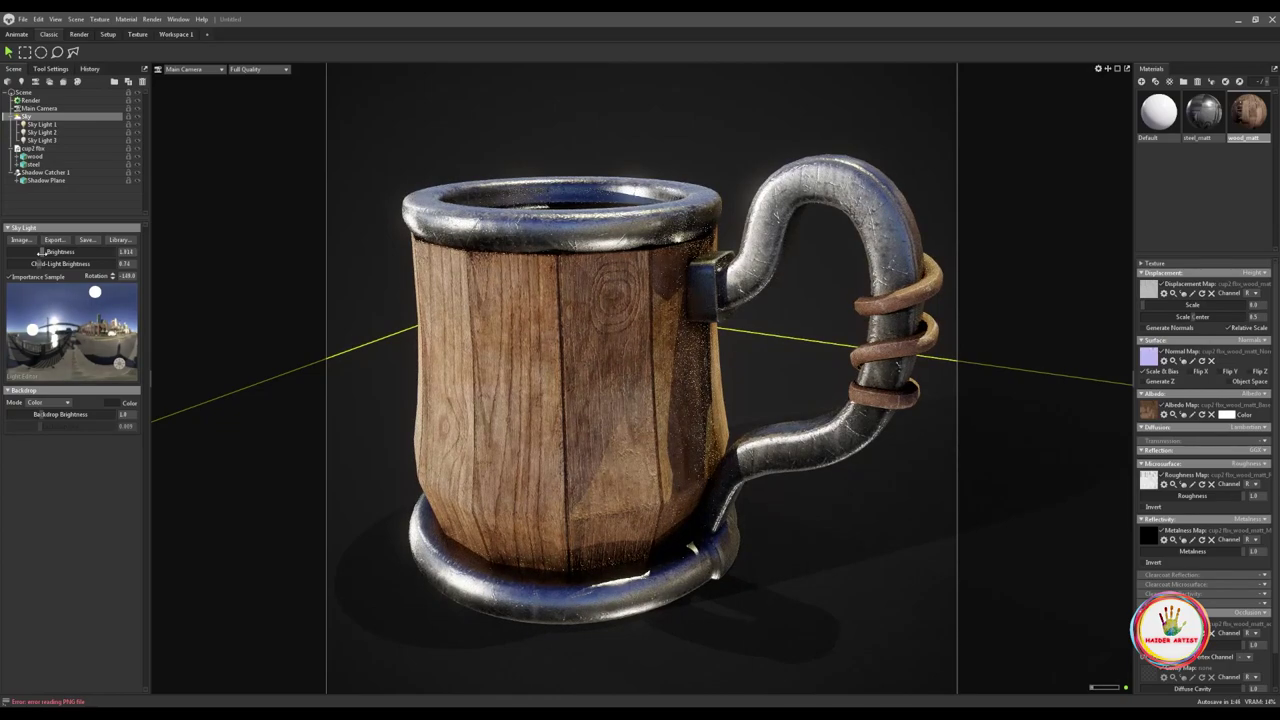
left_click(40, 108)
left_click_drag(47, 452, 49, 452)
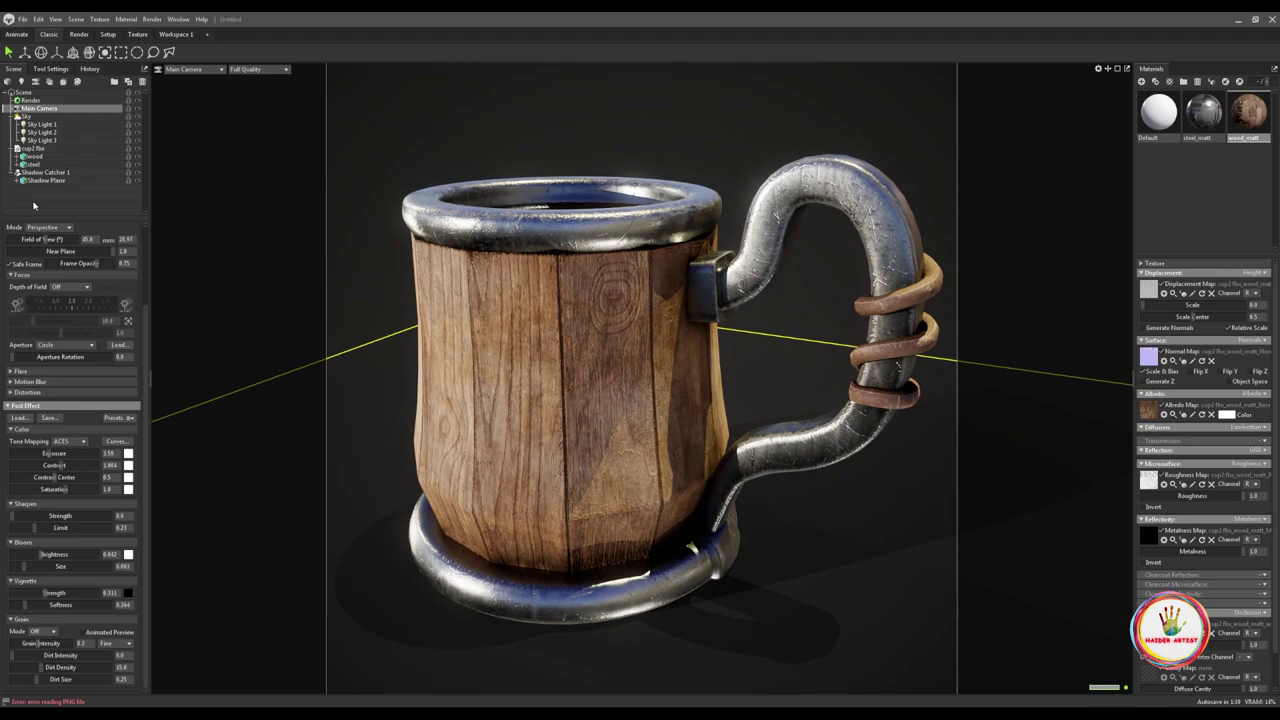
Render the mug image with a higher output sample count and inspect tbrender.png up close.
left_click(30, 102)
scroll(22, 499, "down", 4)
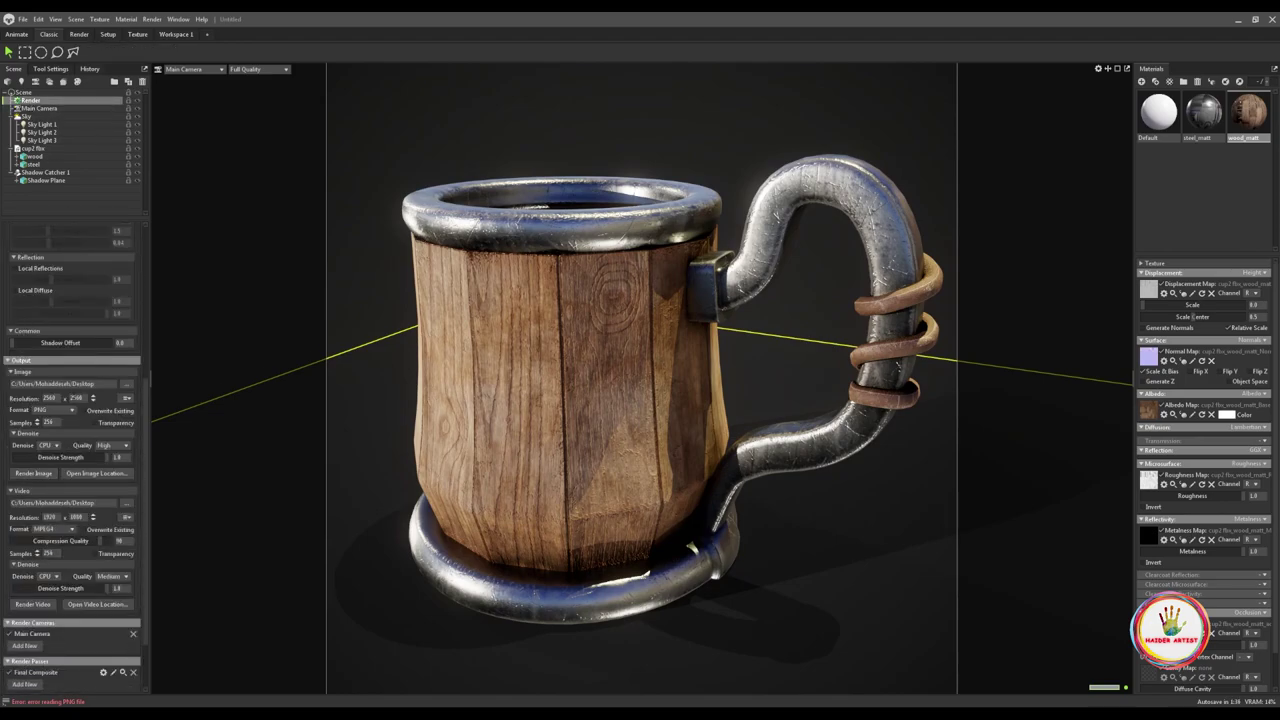
type("4")
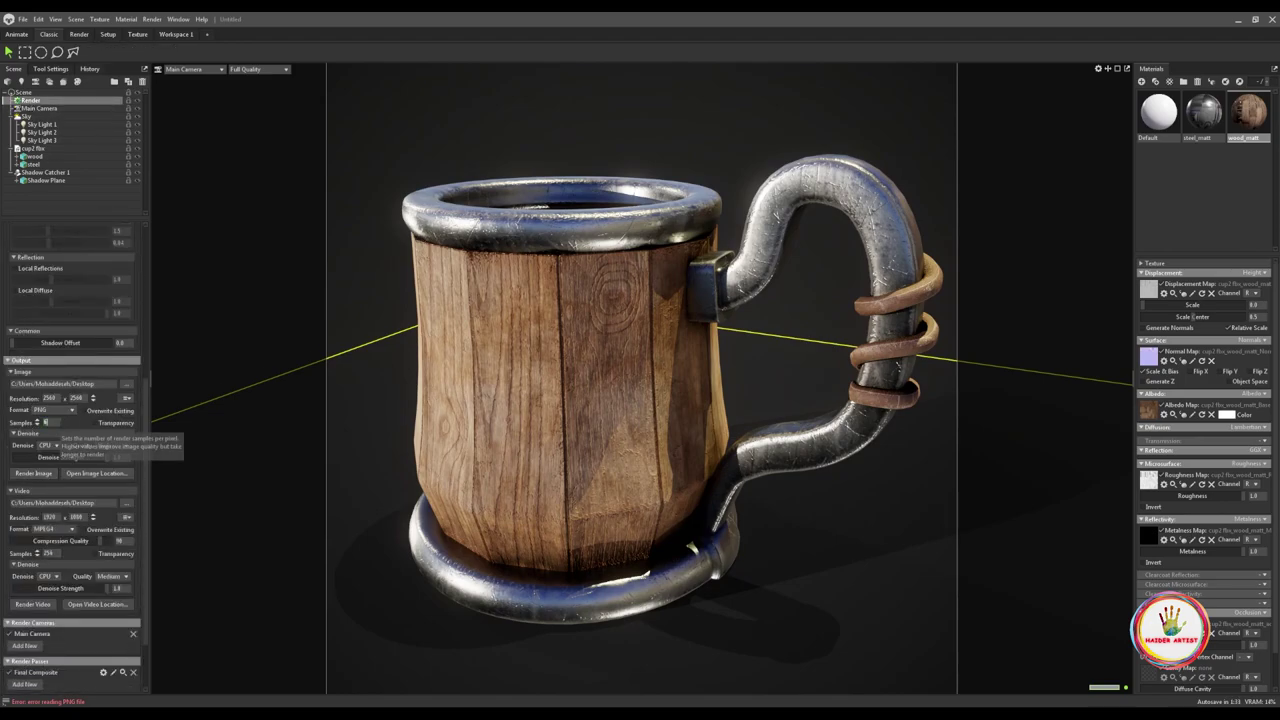
key("Return")
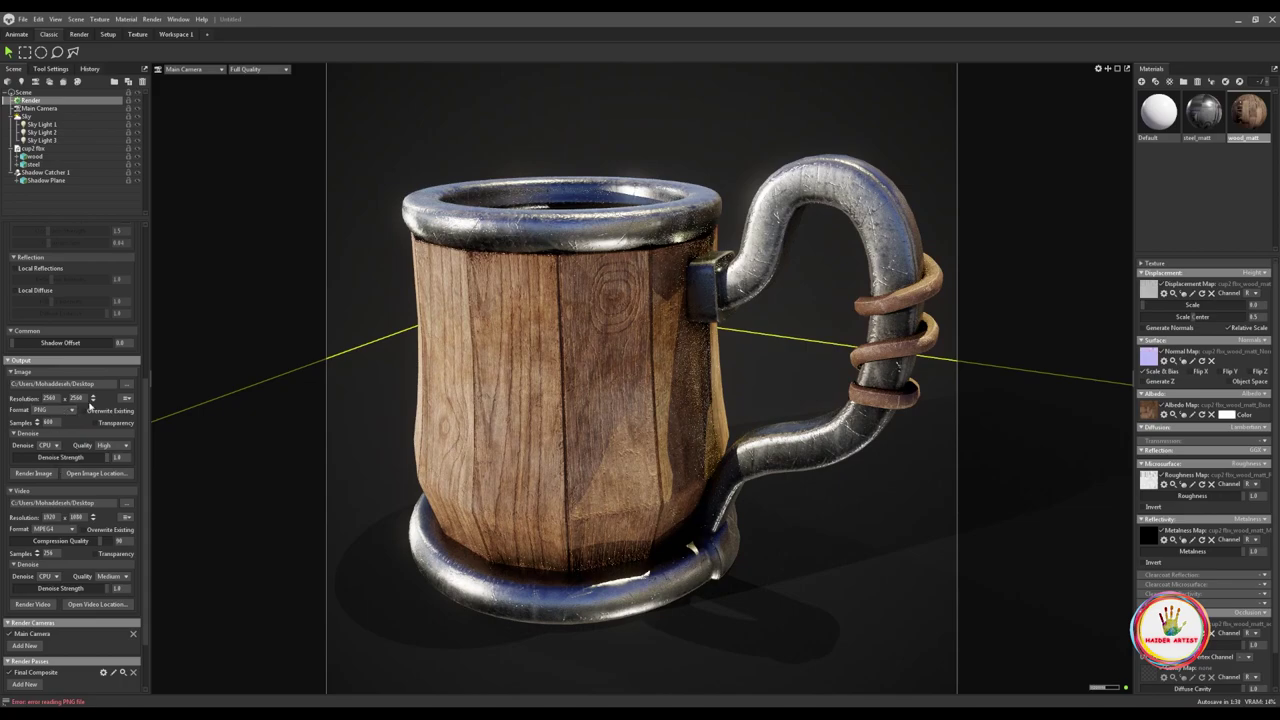
left_click(33, 473)
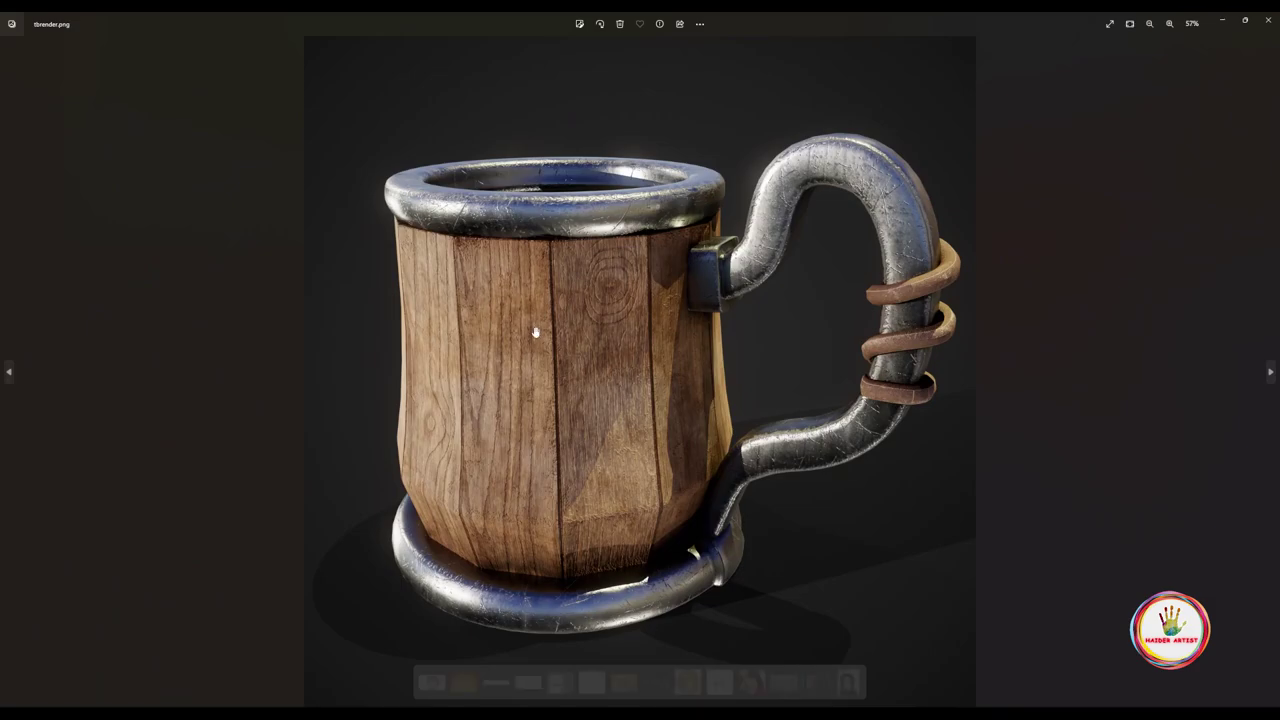
scroll(528, 314, "up", 5)
scroll(607, 280, "down", 5)
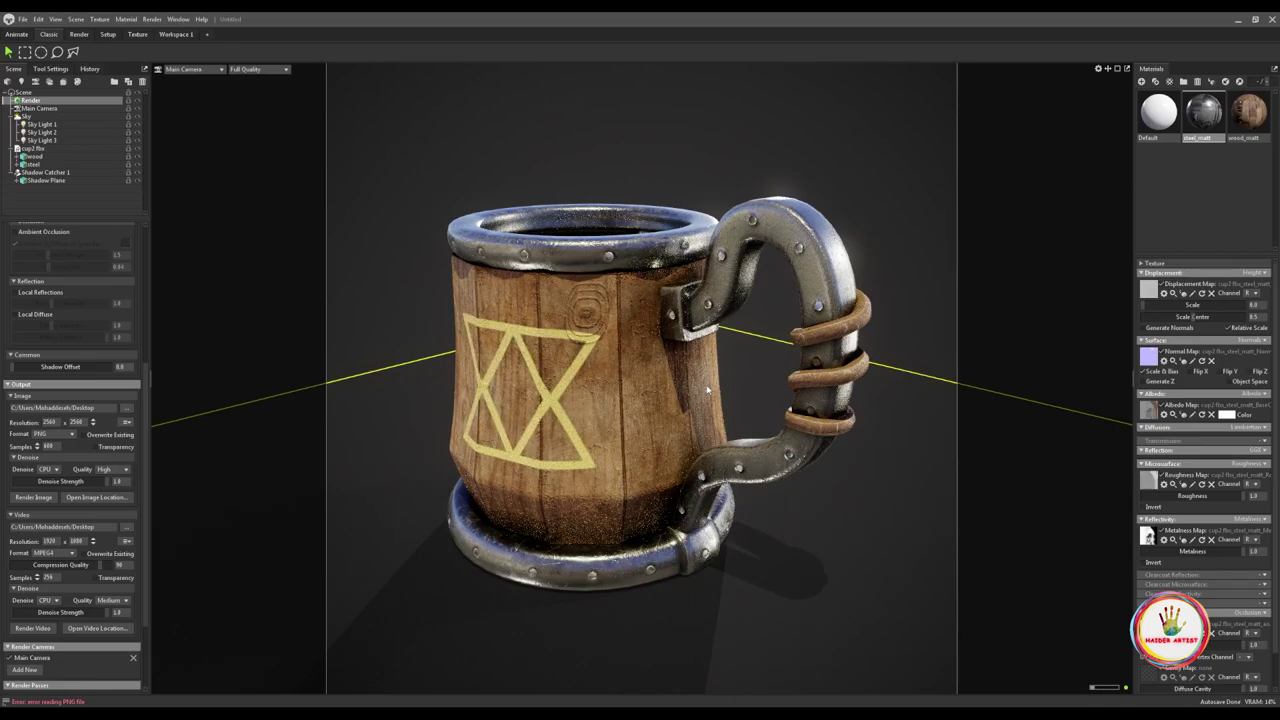
Raise the main camera's exposure to about 5.4 for the riveted mug with the yellow emblem.
left_click_drag(615, 400, 652, 418)
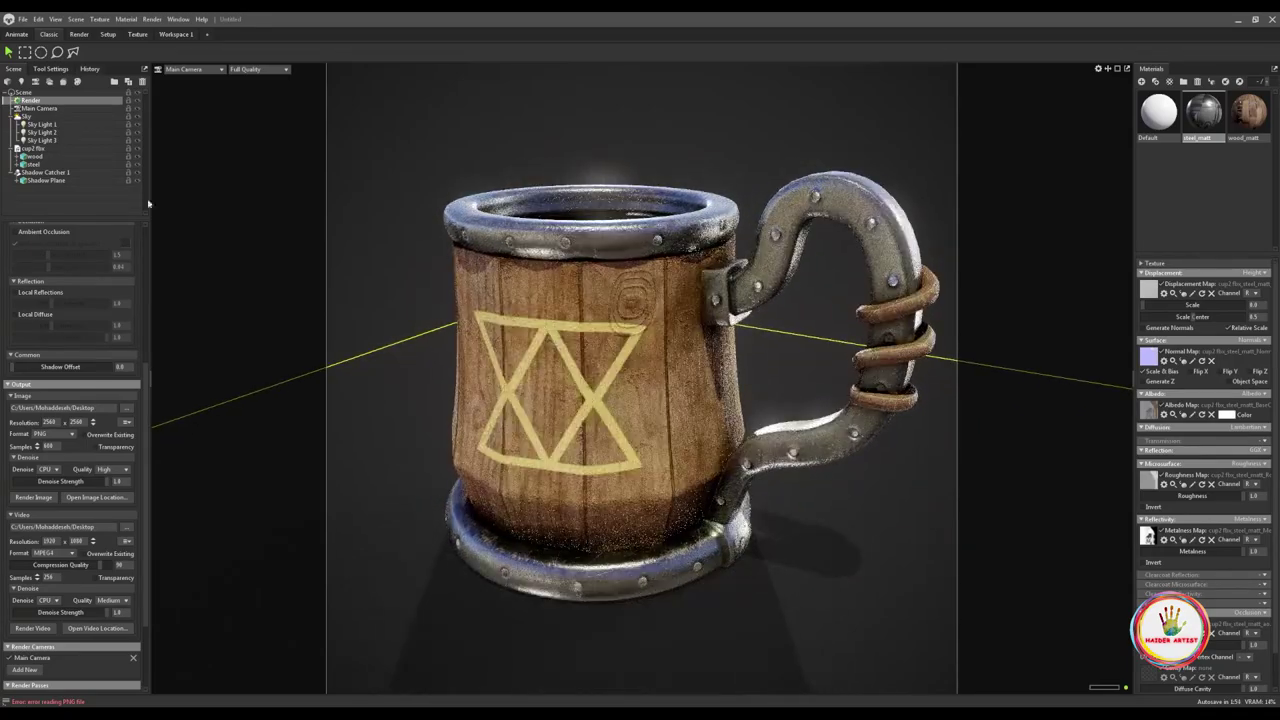
left_click(22, 109)
left_click_drag(51, 455, 53, 454)
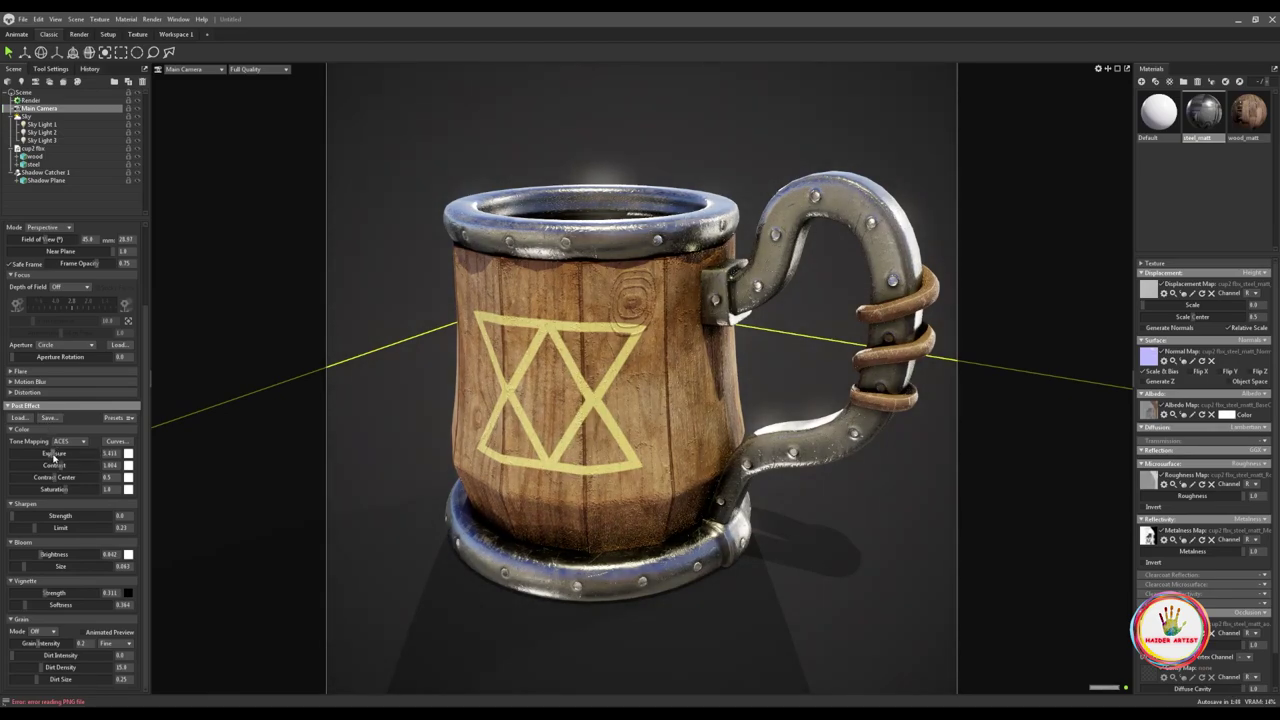
Rotate the sky lighting and reframe the emblem mug so it fills the camera's safe frame.
mouse_move(666, 413)
left_mouse_down()
mouse_move(679, 405)
mouse_move(669, 426)
mouse_move(661, 419)
mouse_move(693, 456)
left_mouse_up()
mouse_move(762, 600)
left_mouse_down("shift")
mouse_move(749, 609)
mouse_move(764, 618)
mouse_move(811, 612)
mouse_move(845, 593)
mouse_move(871, 552)
left_mouse_up("shift")
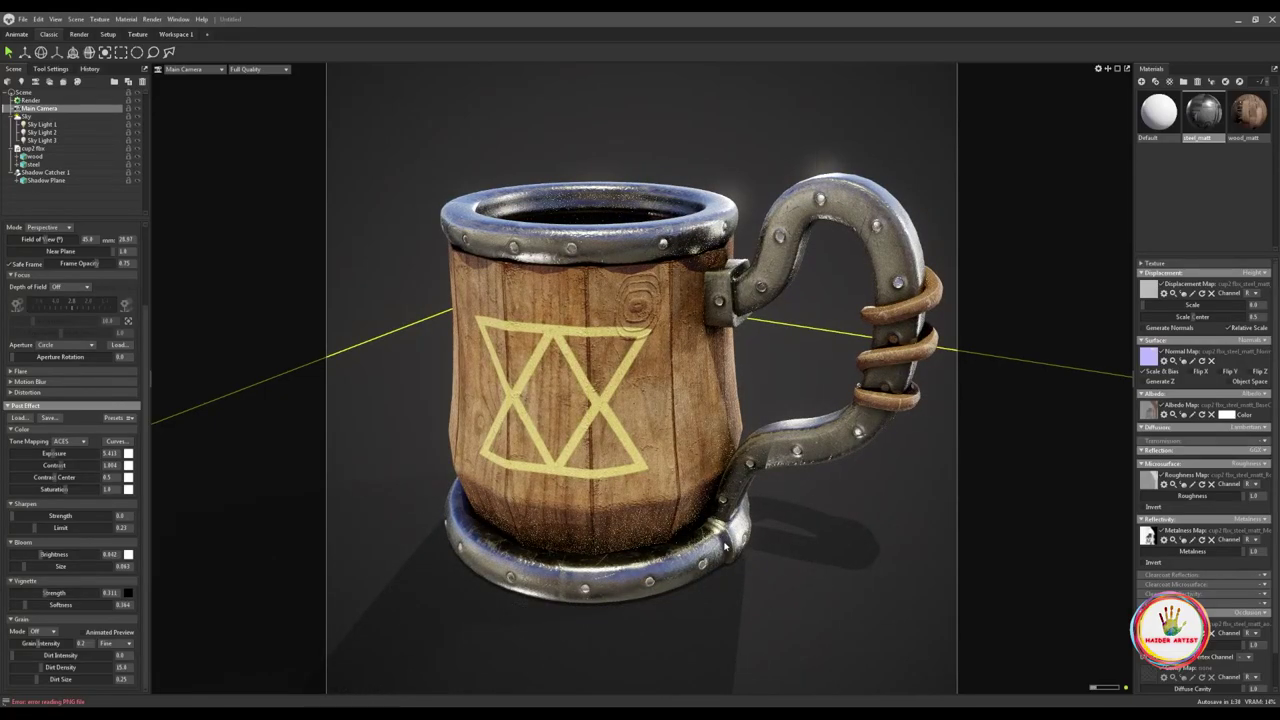
mouse_move(725, 546)
right_mouse_down()
mouse_move(748, 566)
mouse_move(743, 554)
right_mouse_up()
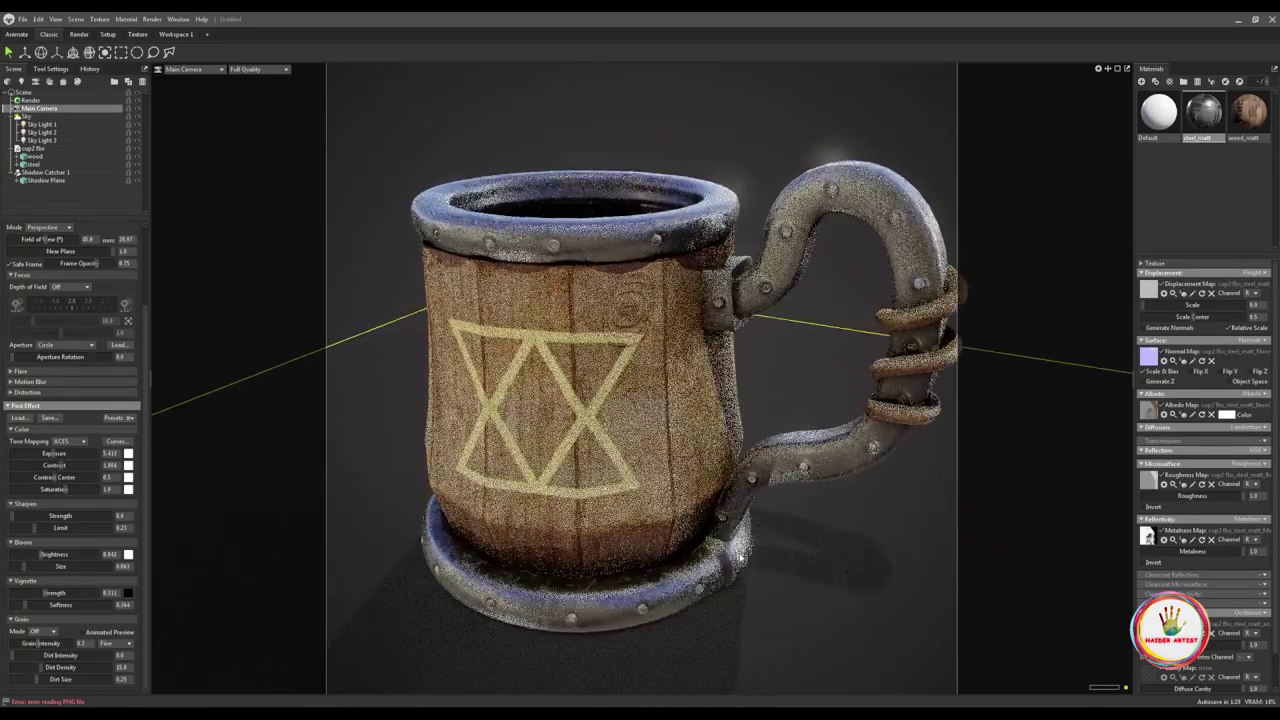
left_click_drag(762, 590, 760, 605, "shift")
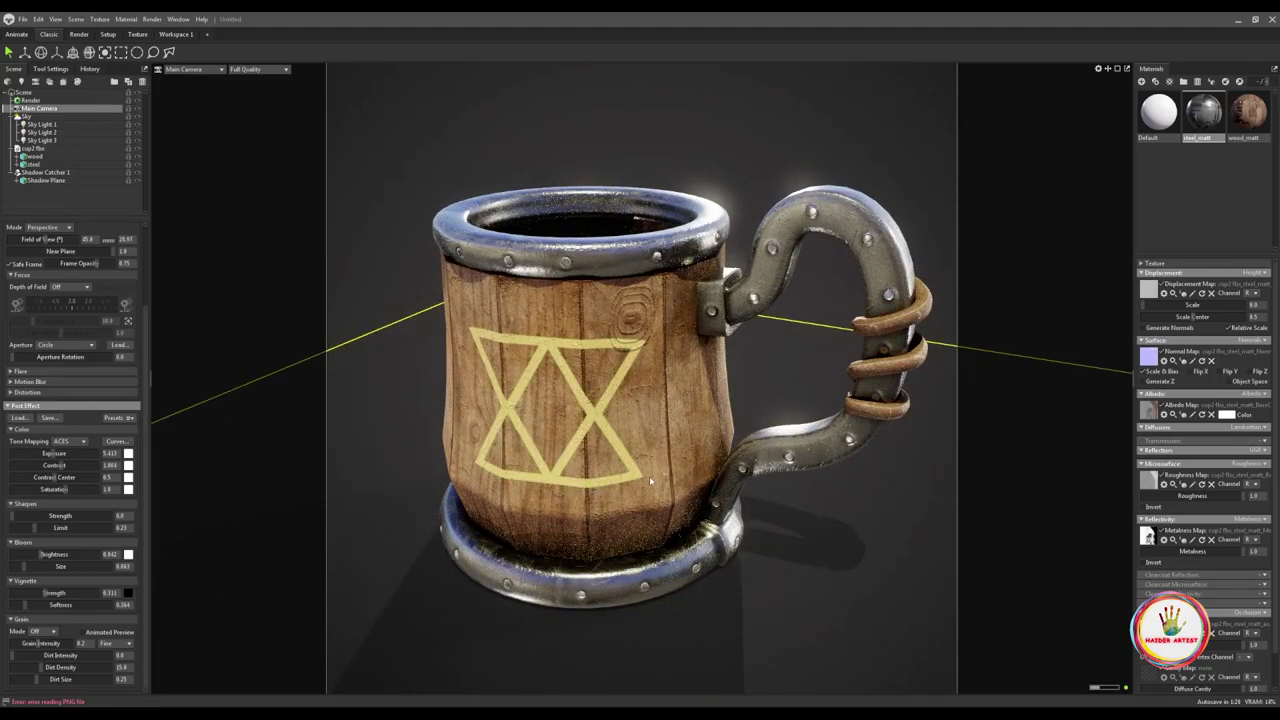
left_click_drag(655, 497, 706, 573)
scroll(705, 573, "up", 2)
mouse_move(705, 573)
middle_mouse_down()
mouse_move(695, 570)
mouse_move(706, 574)
middle_mouse_up()
left_click_drag(711, 571, 717, 571)
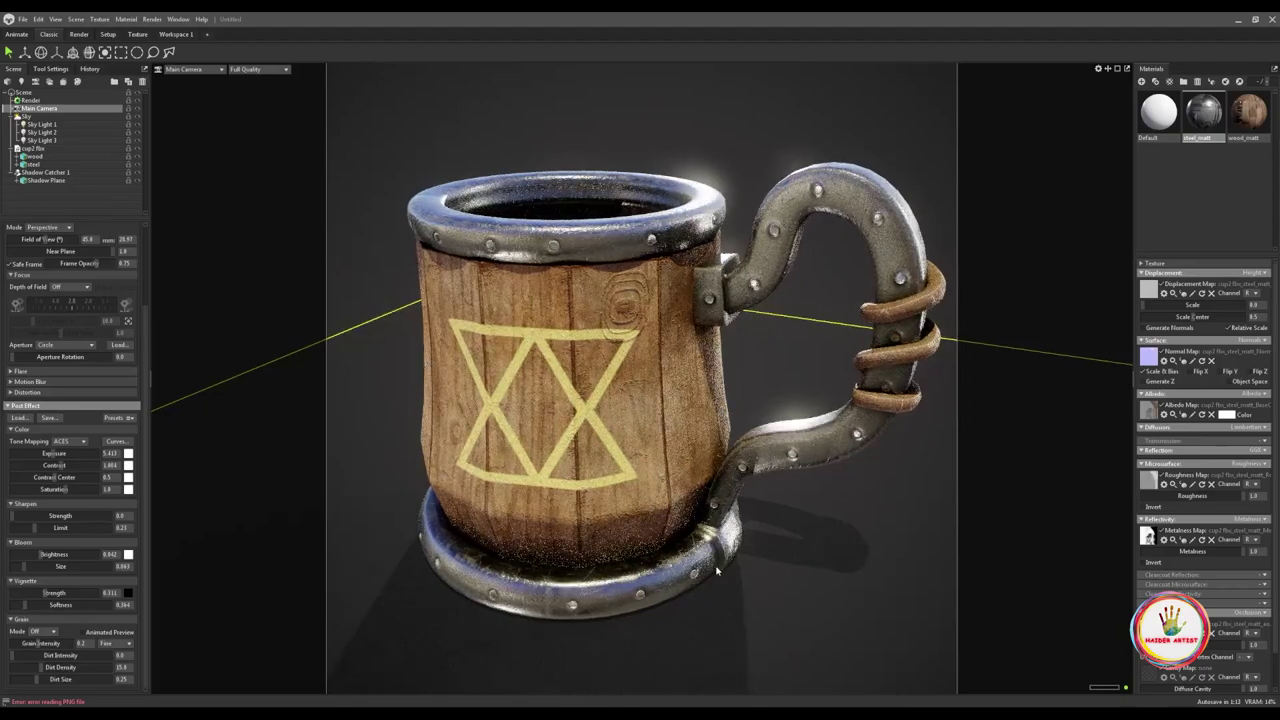
Render the still image of the emblem mug with the current output settings.
left_click(31, 100)
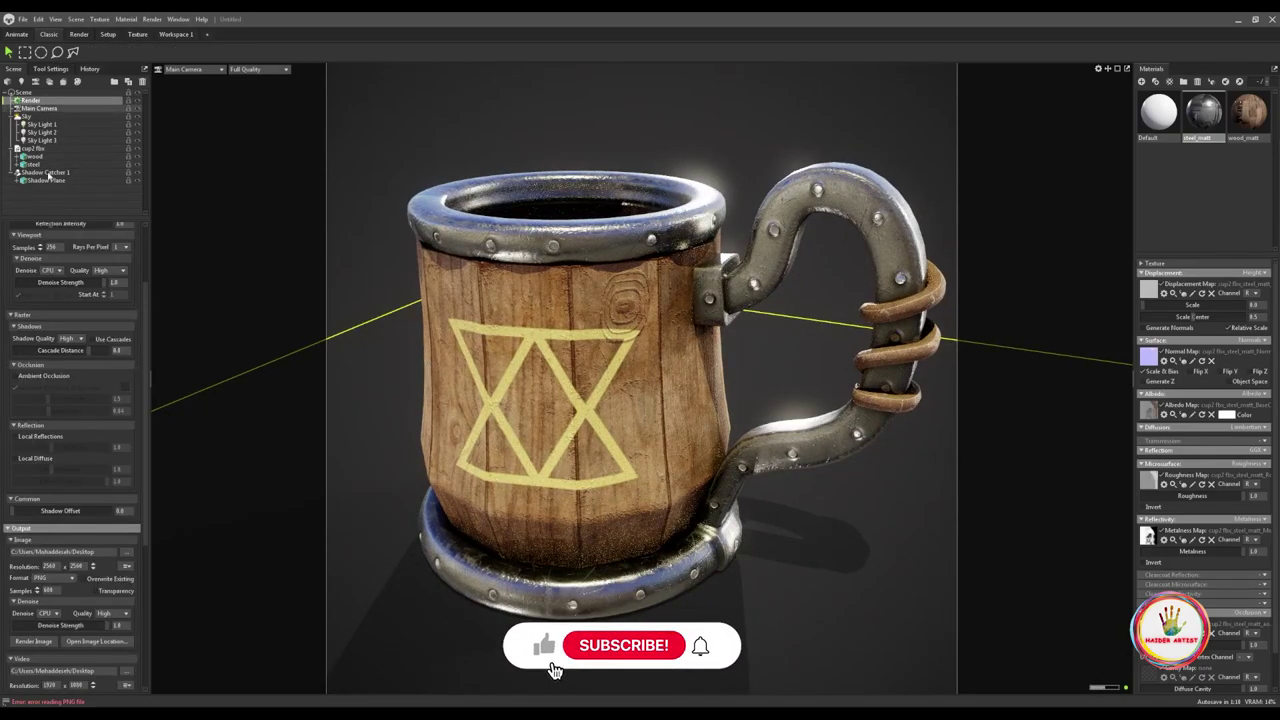
scroll(36, 531, "down", 3)
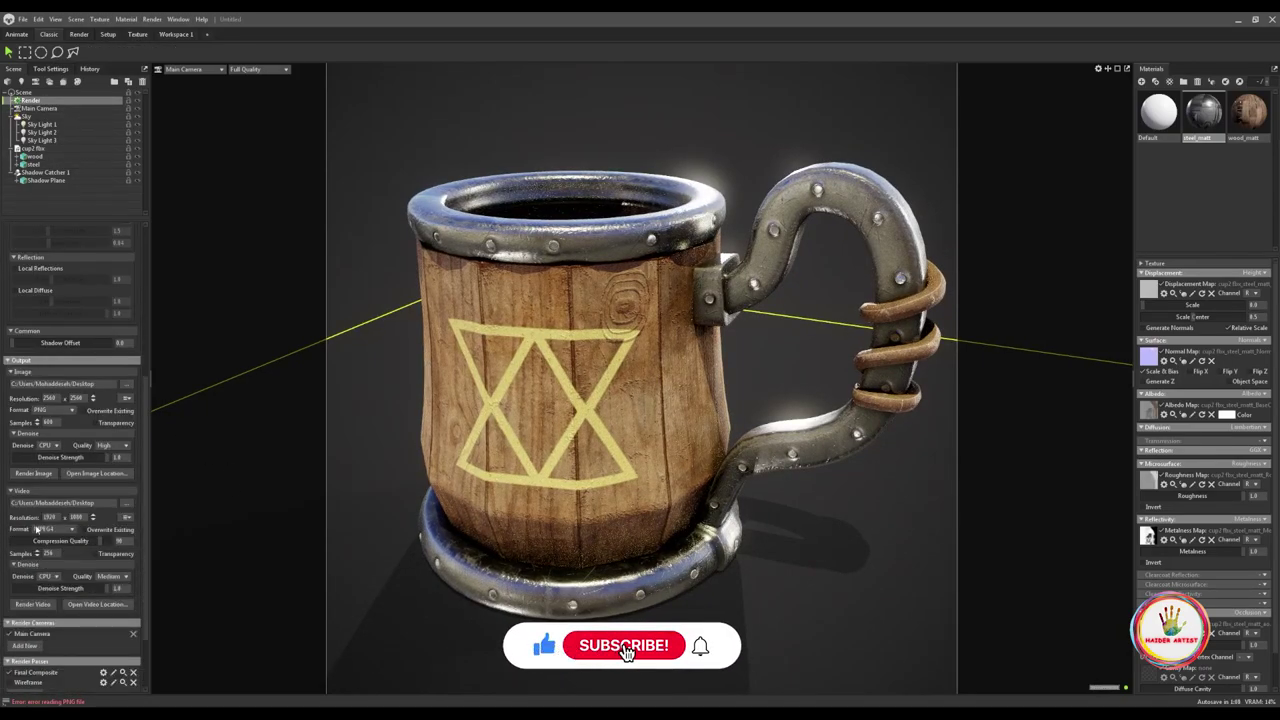
left_click(33, 474)
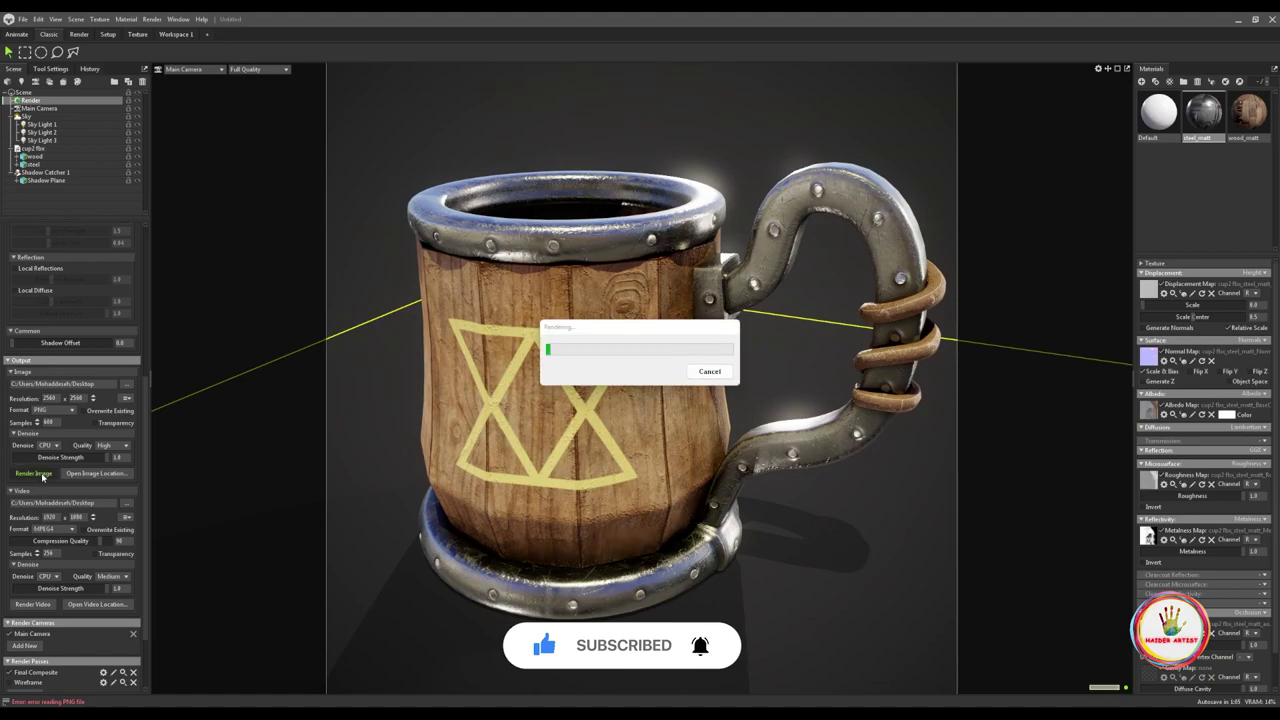